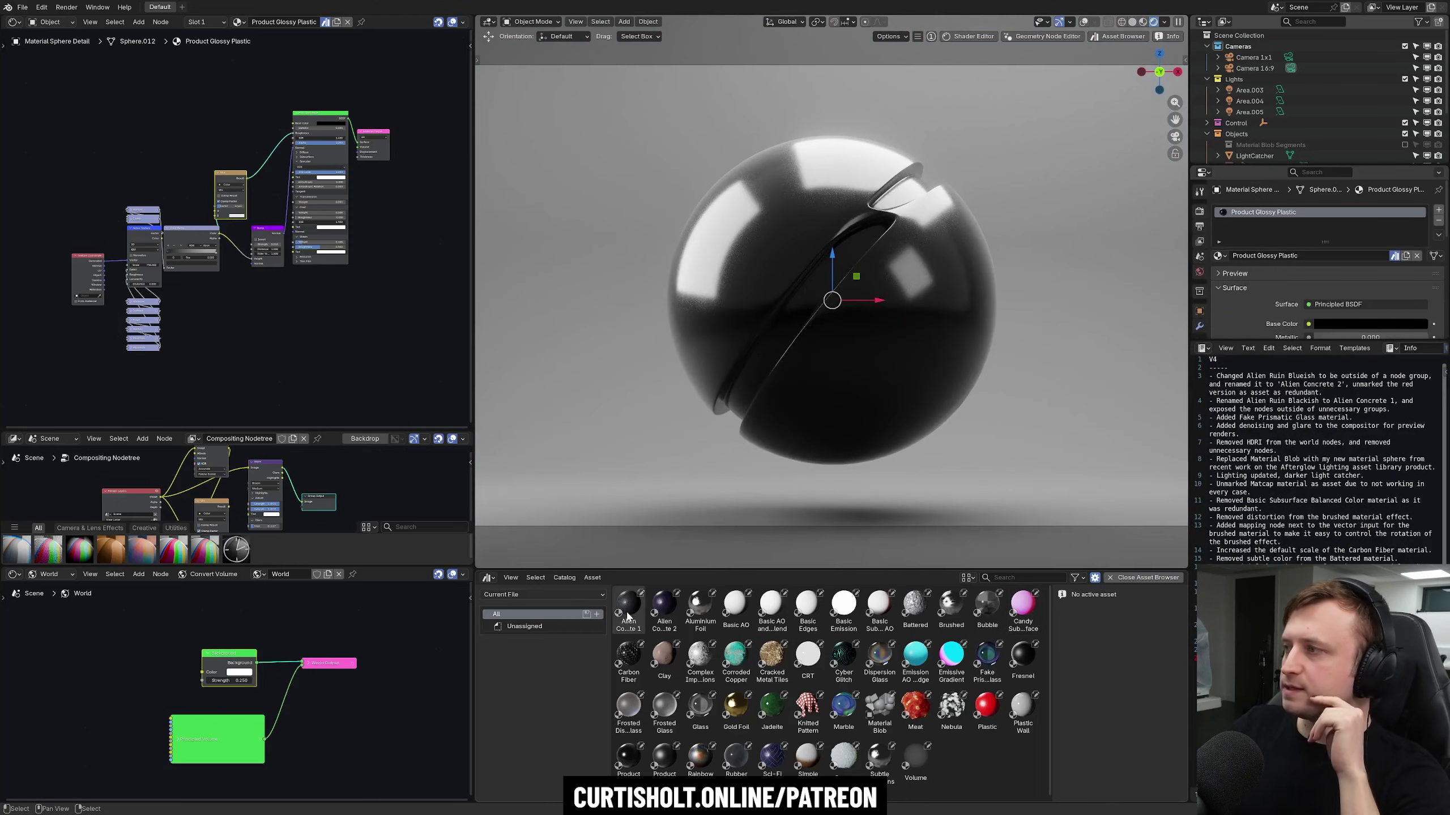
Step: Apply the Alien Concrete 1 material to the sphere, examine its node tree, and highlight the Alien Ruin Blueish entry in the version notes
drag(627, 616, 820, 389)
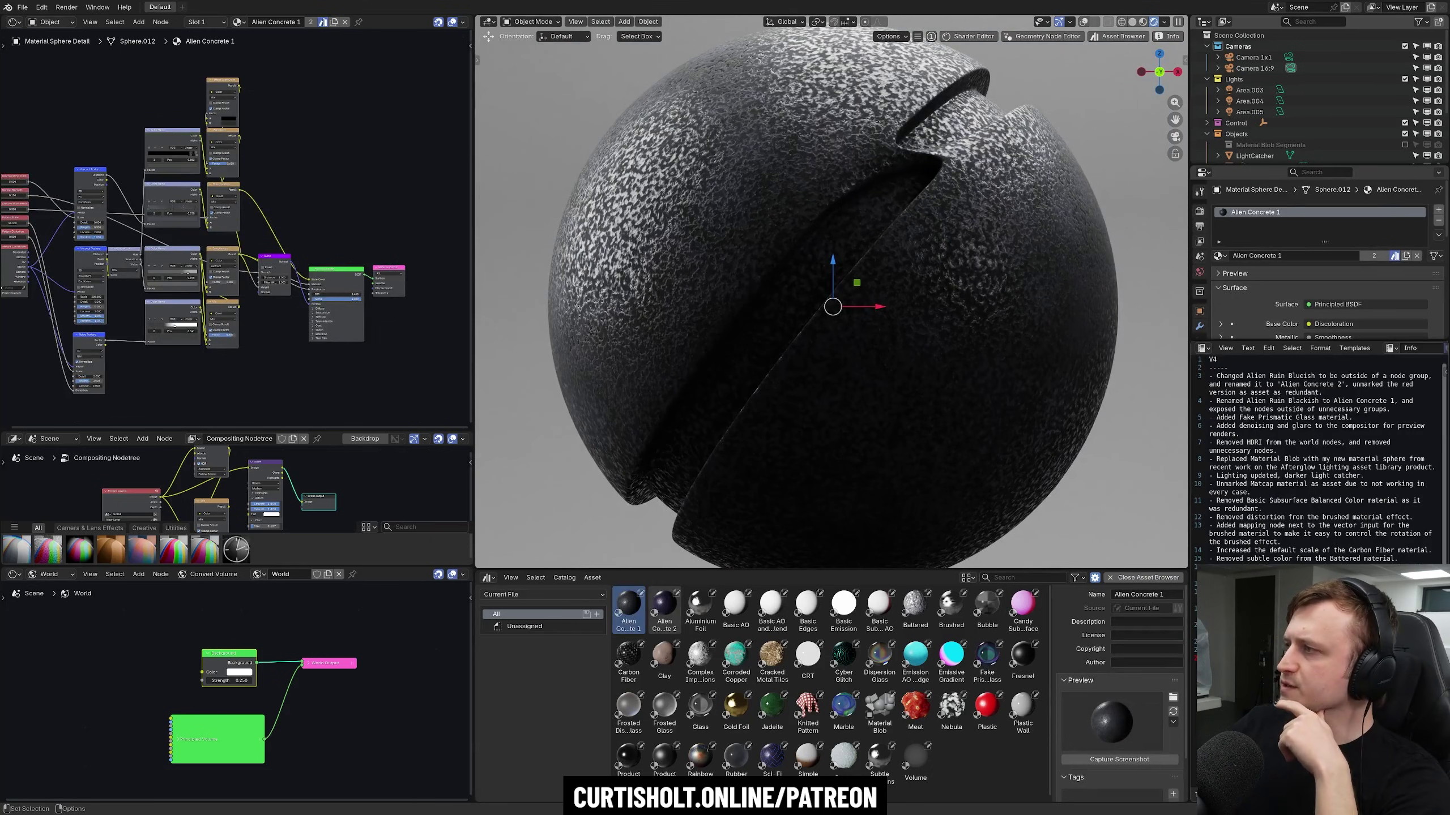
scroll(279, 324, up, 3)
middle_drag(348, 165, 287, 176)
drag(1321, 392, 1209, 376)
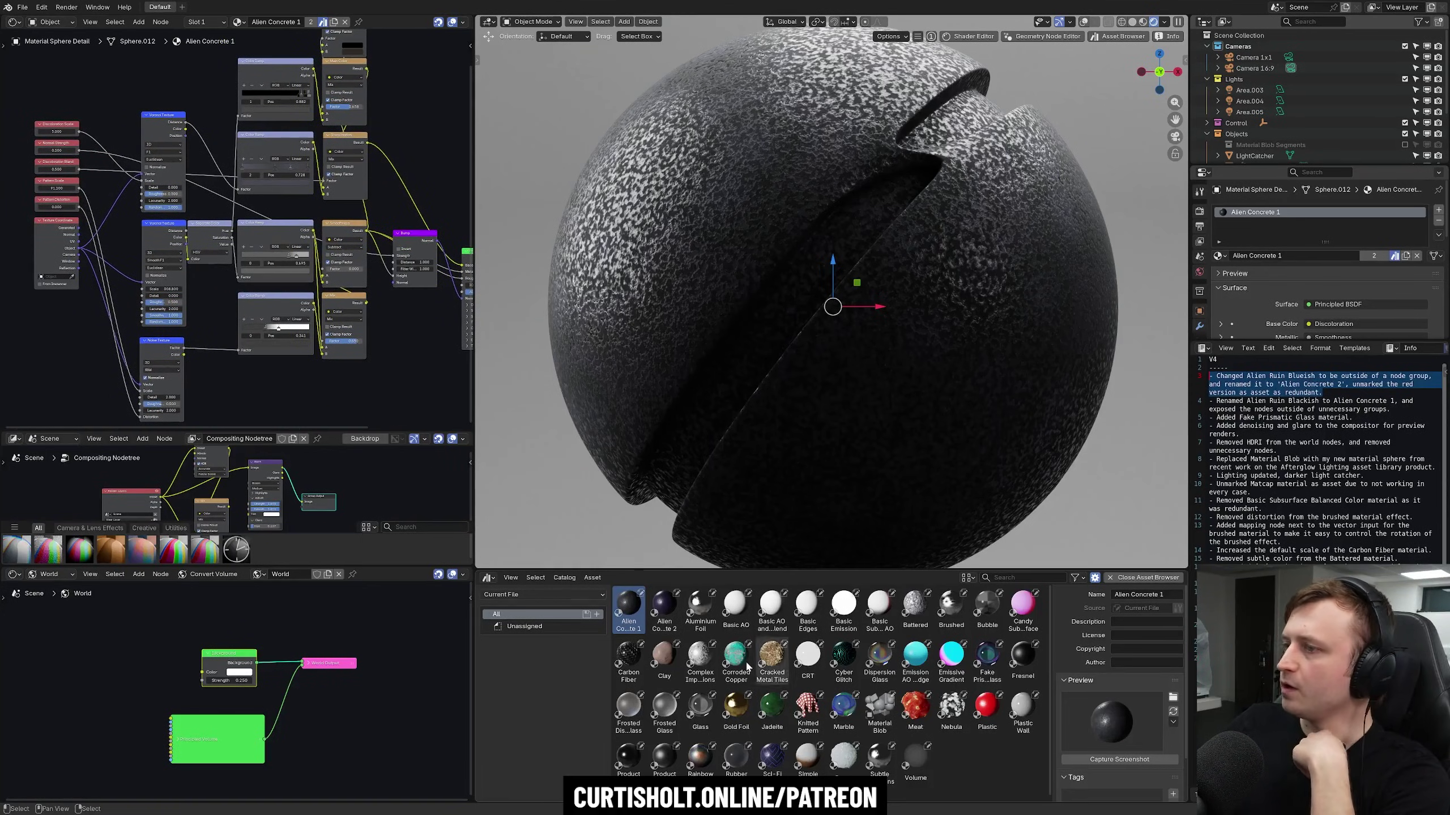
Step: Apply the Alien Concrete 2 material to the sphere and examine its node tree up to the color ramps
drag(671, 620, 808, 366)
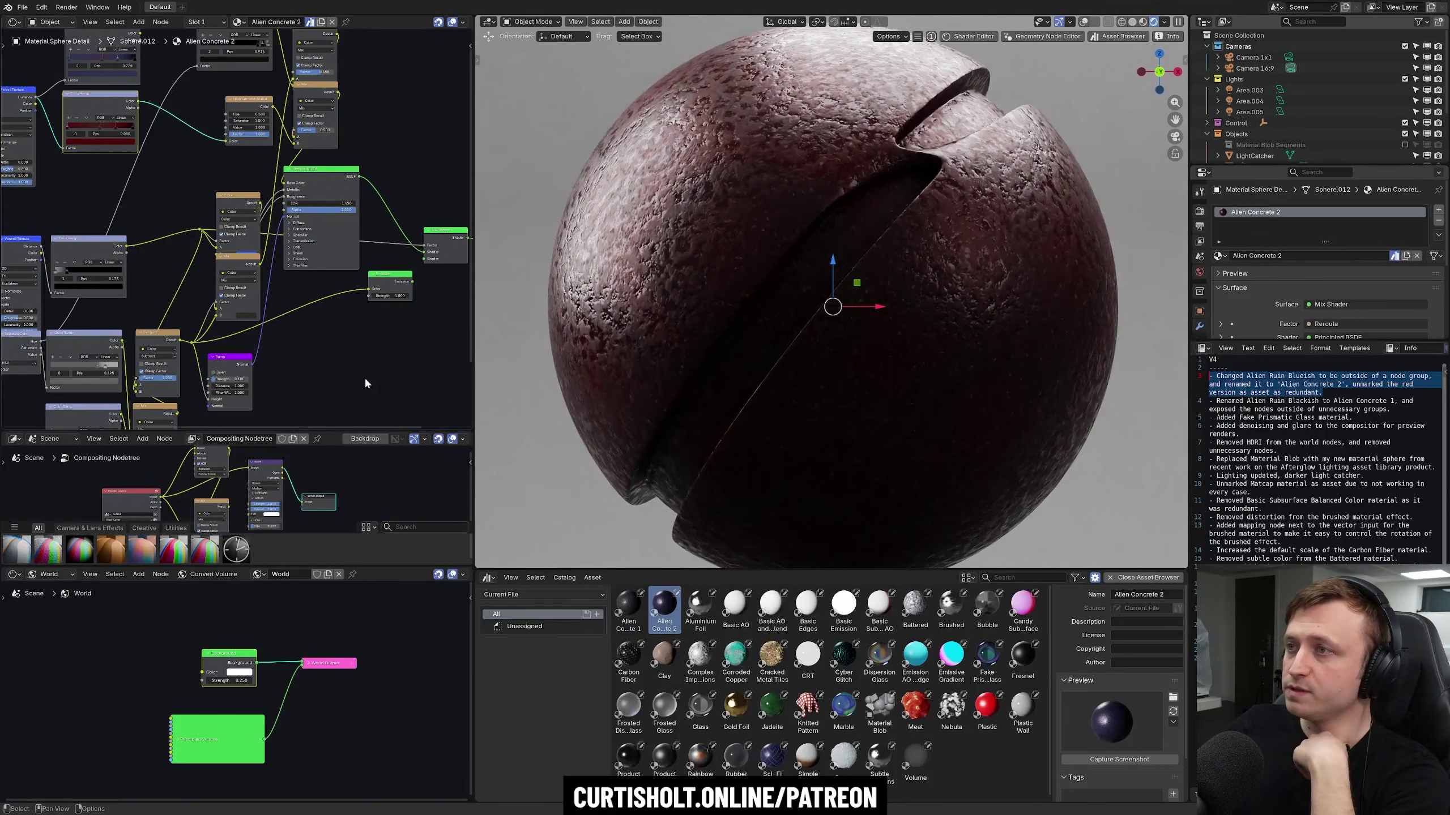
middle_drag(300, 166, 169, 274)
drag(210, 174, 211, 181)
drag(299, 292, 302, 291)
drag(208, 249, 302, 291)
scroll(257, 323, up, 2)
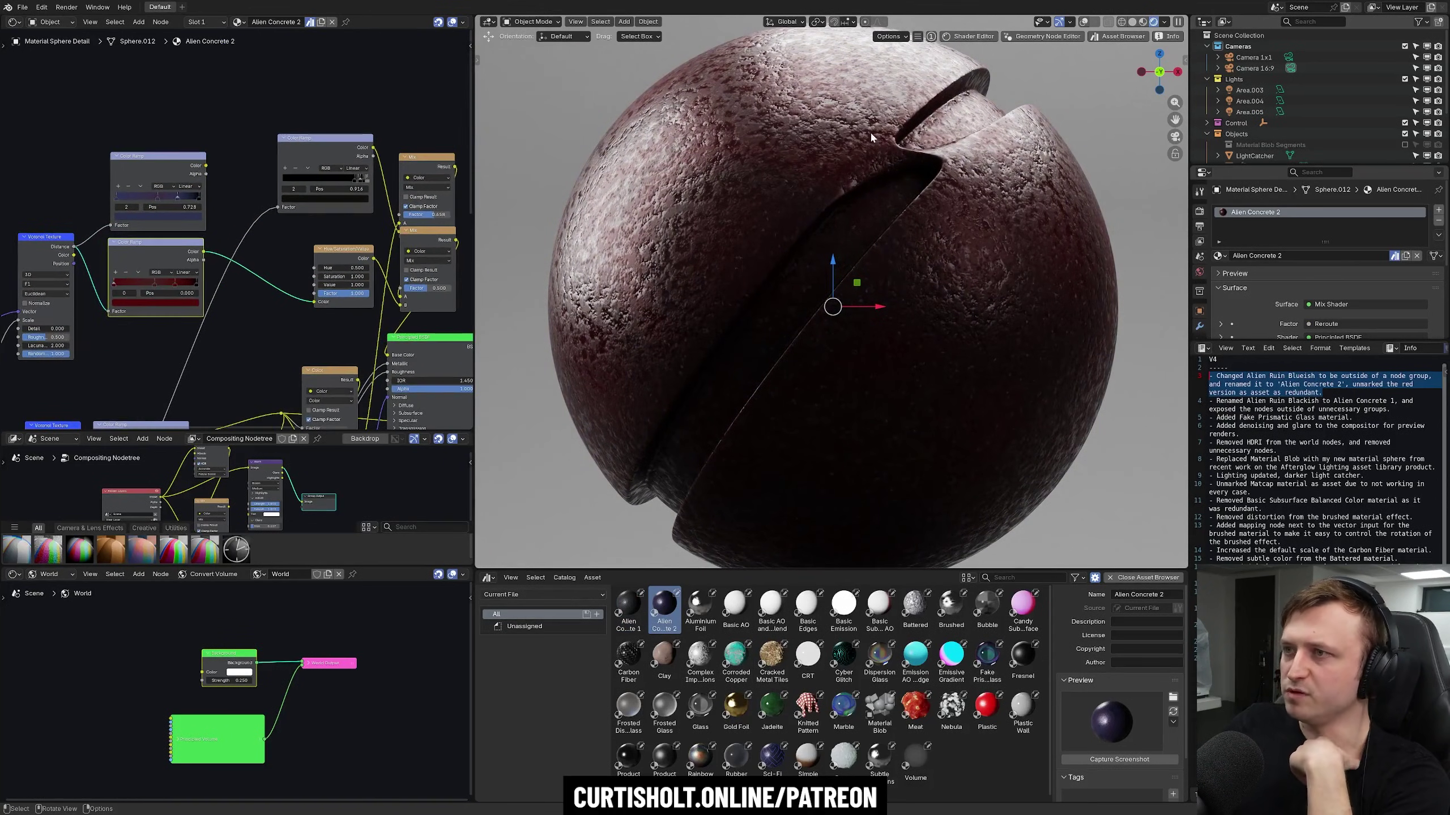
Step: Highlight the Fake Prismatic Glass note, apply that material to the sphere, and preview it with a temporary trackball rotation
drag(1352, 417, 1209, 417)
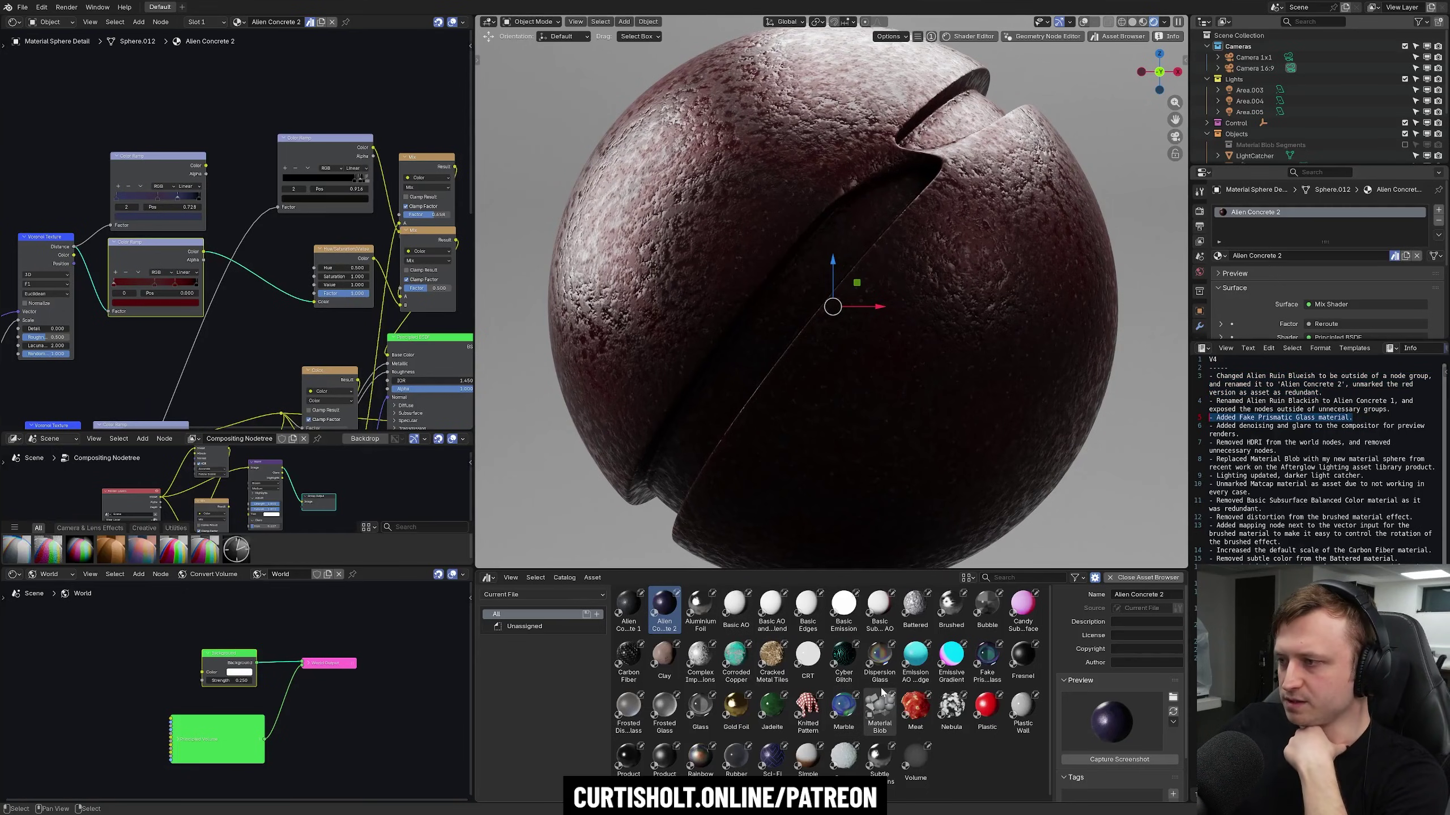
drag(987, 657, 865, 446)
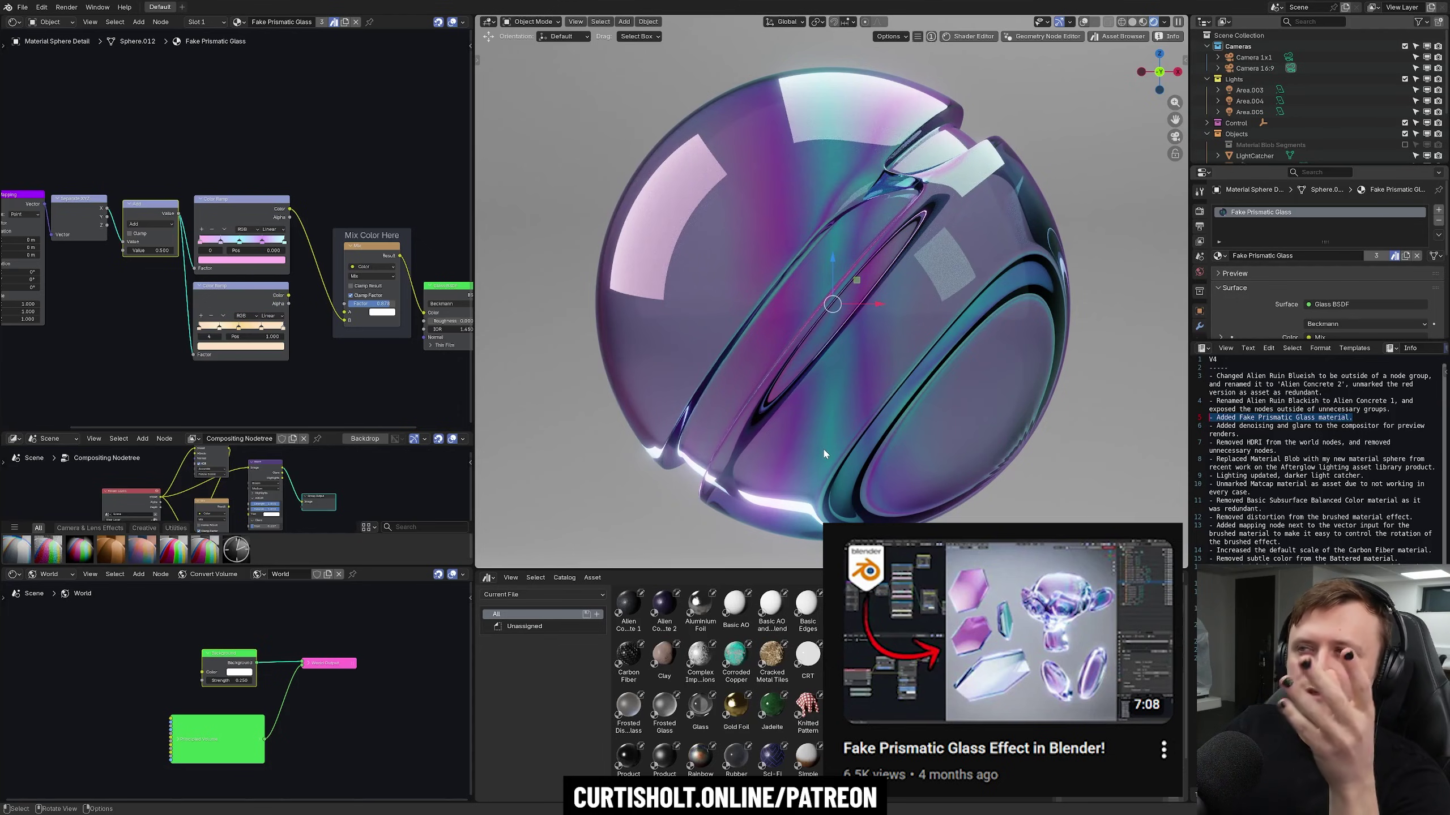
key(r)
key(r)
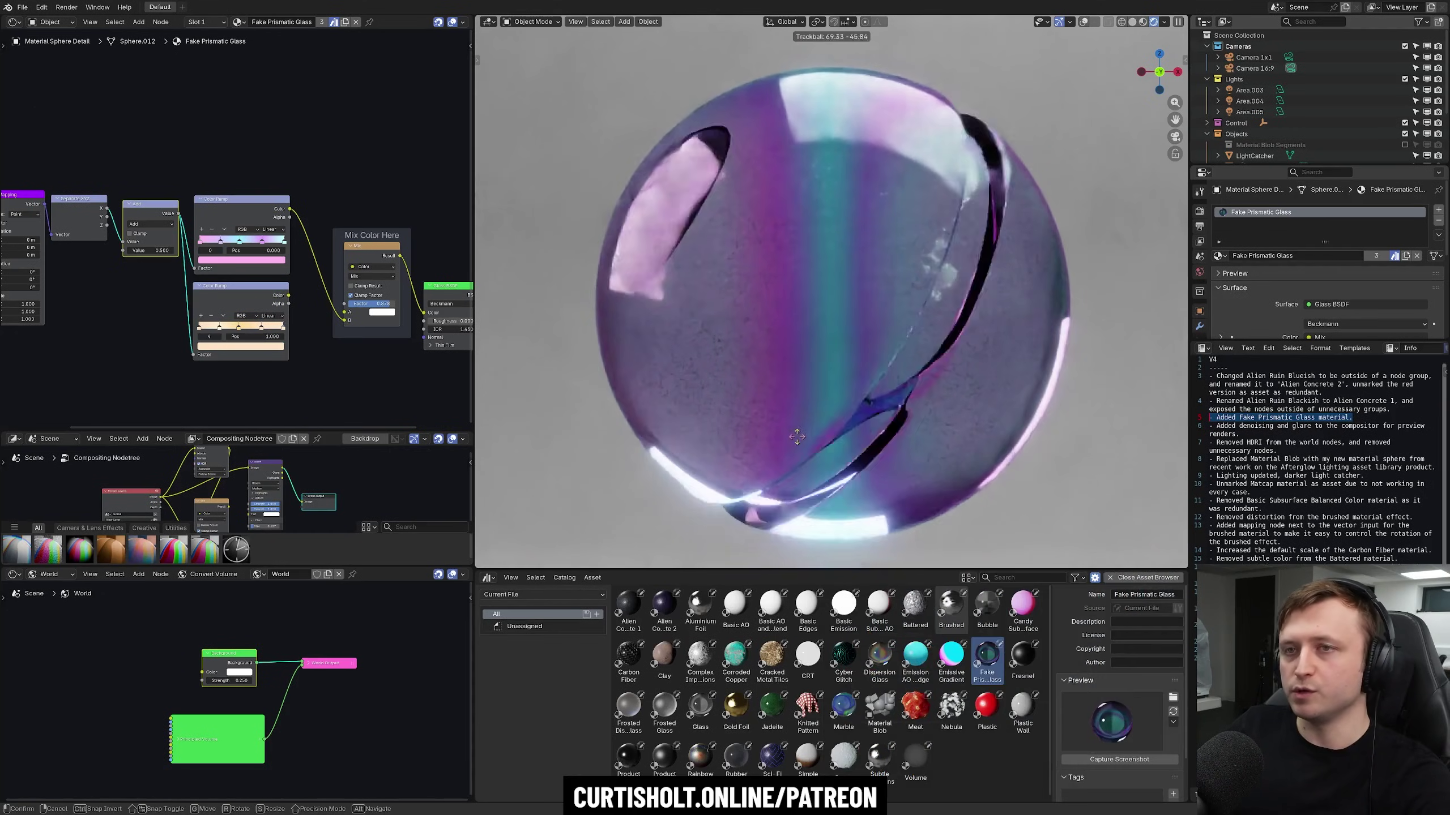
right_click(775, 442)
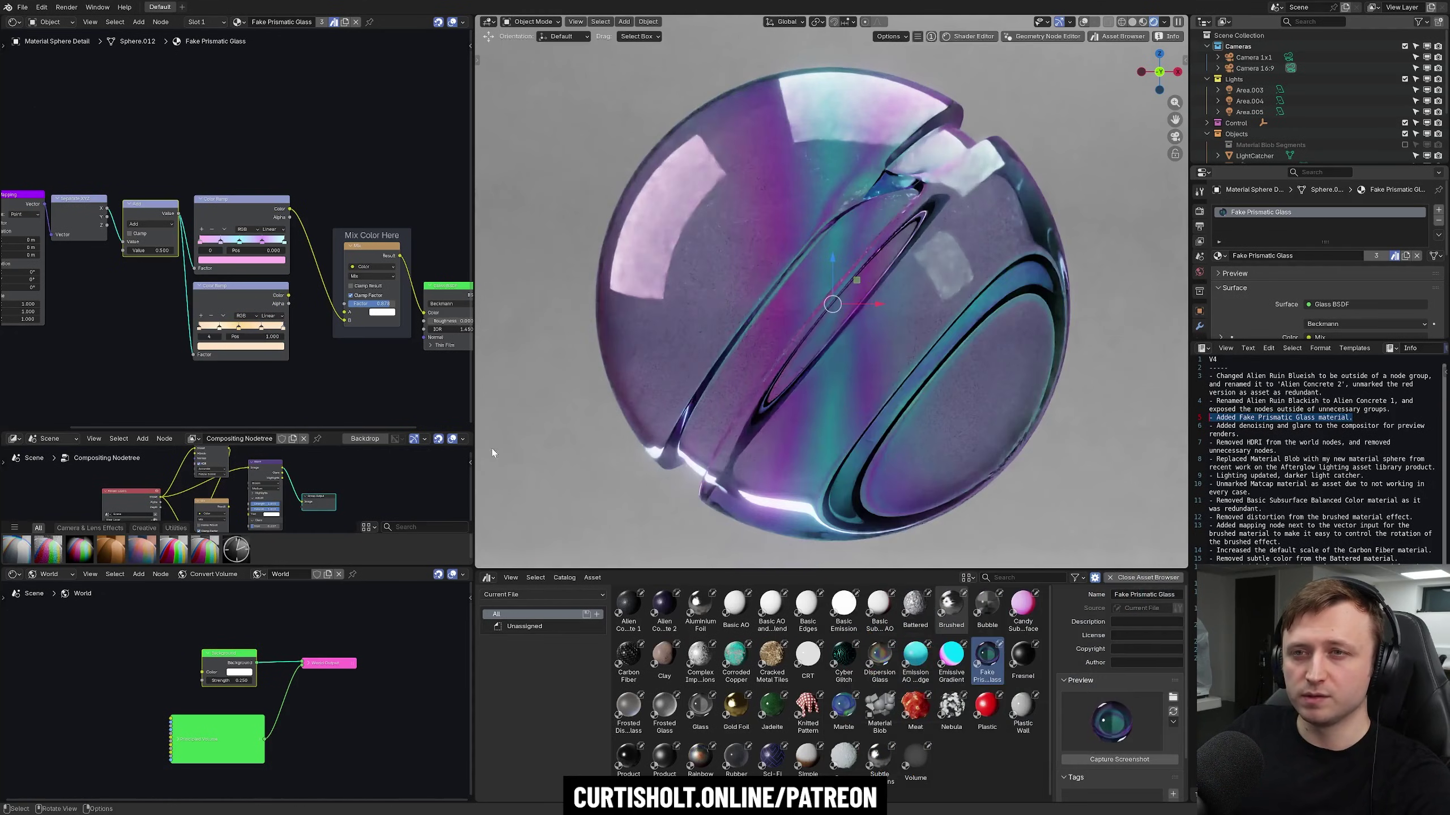
Step: Examine the Texture Coordinate and Mapping nodes of Fake Prismatic Glass and preview the sphere with another temporary trackball rotation
middle_drag(215, 242, 348, 269)
click(103, 272)
key(r)
key(r)
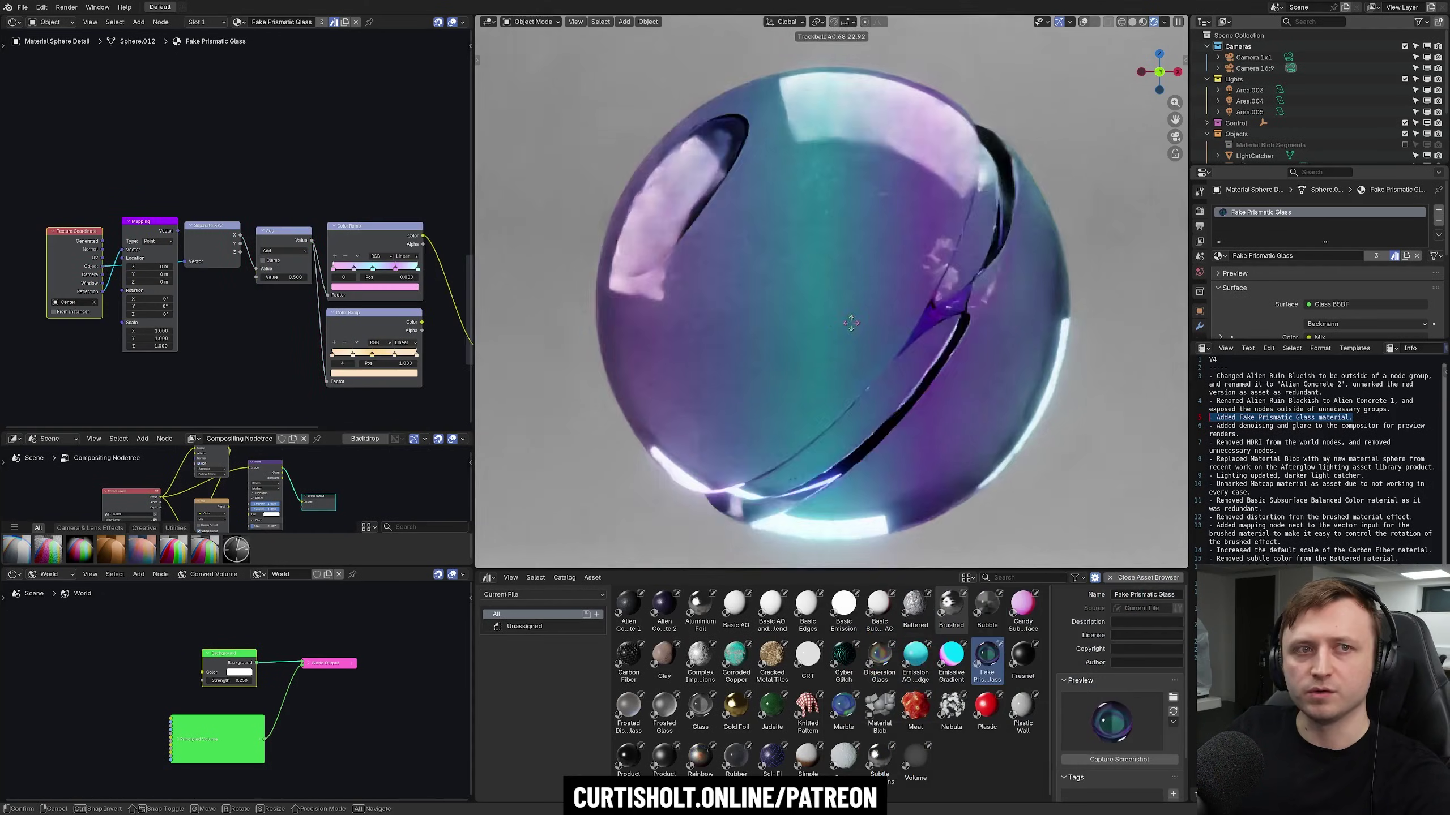
click(820, 460)
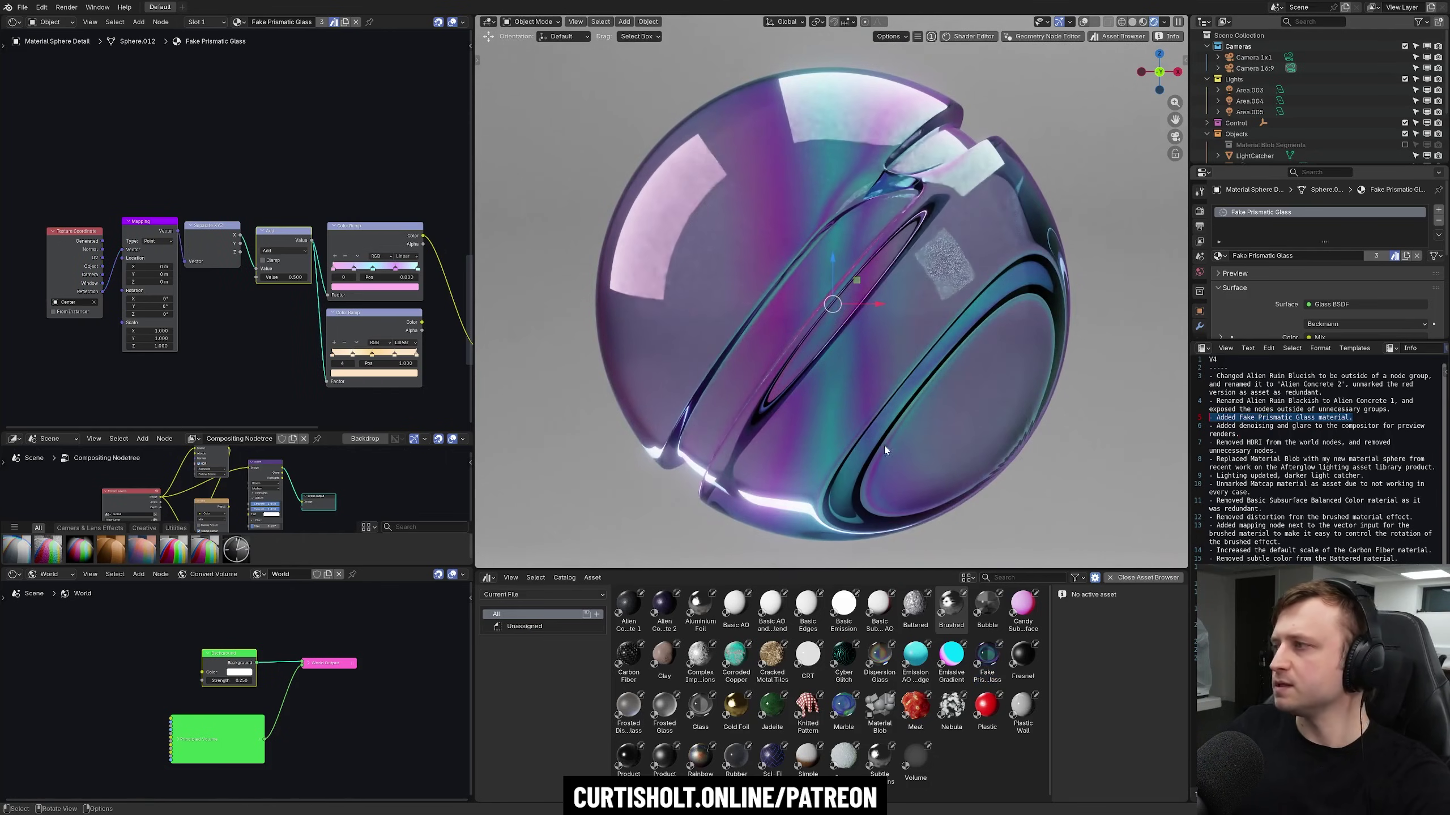
Step: Highlight the notes on compositor denoising, HDRI removal and Material Blob replacement, and preview the new material sphere's shape by rotating it temporarily
click(1239, 433)
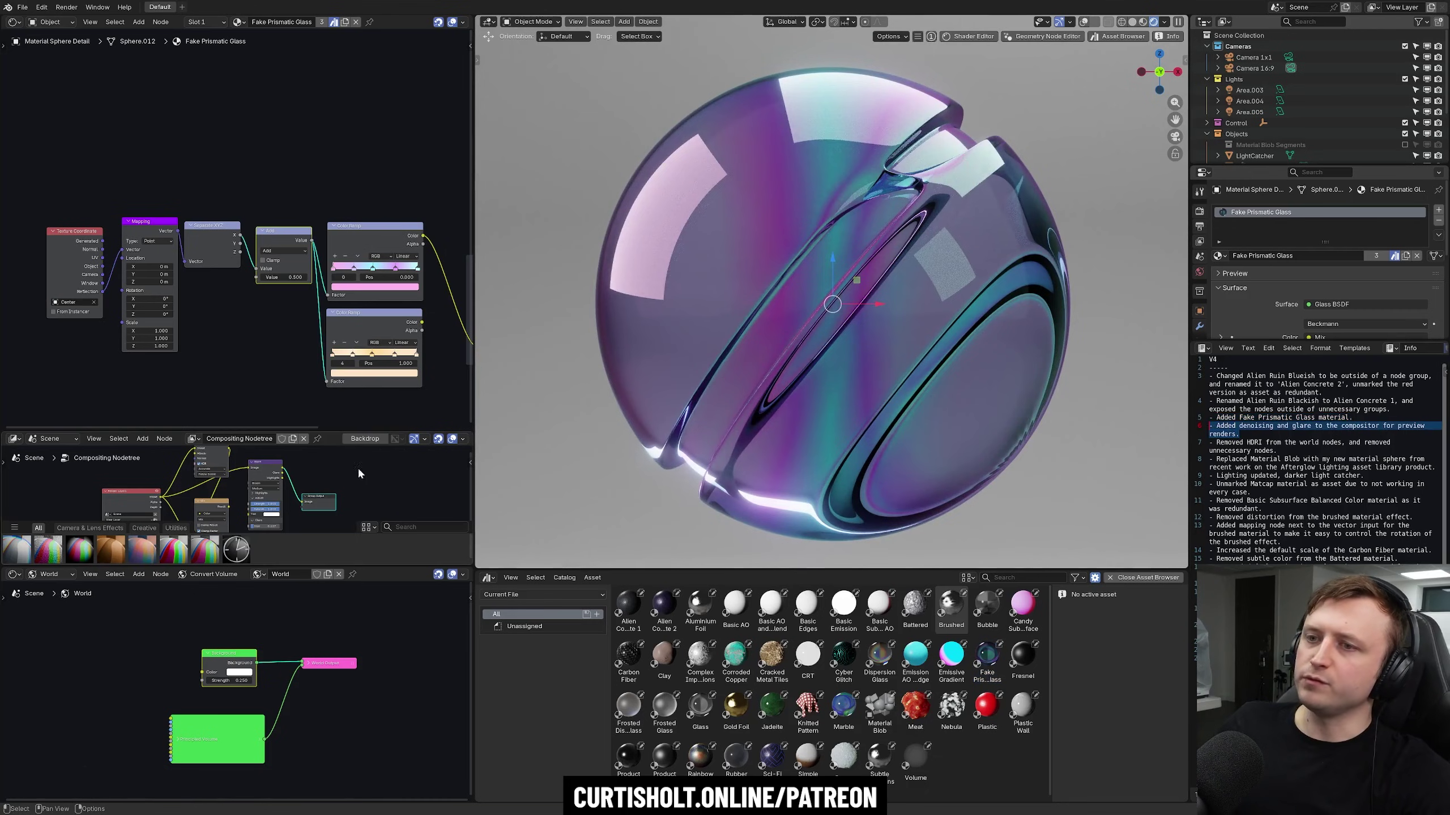
drag(1276, 450, 1209, 443)
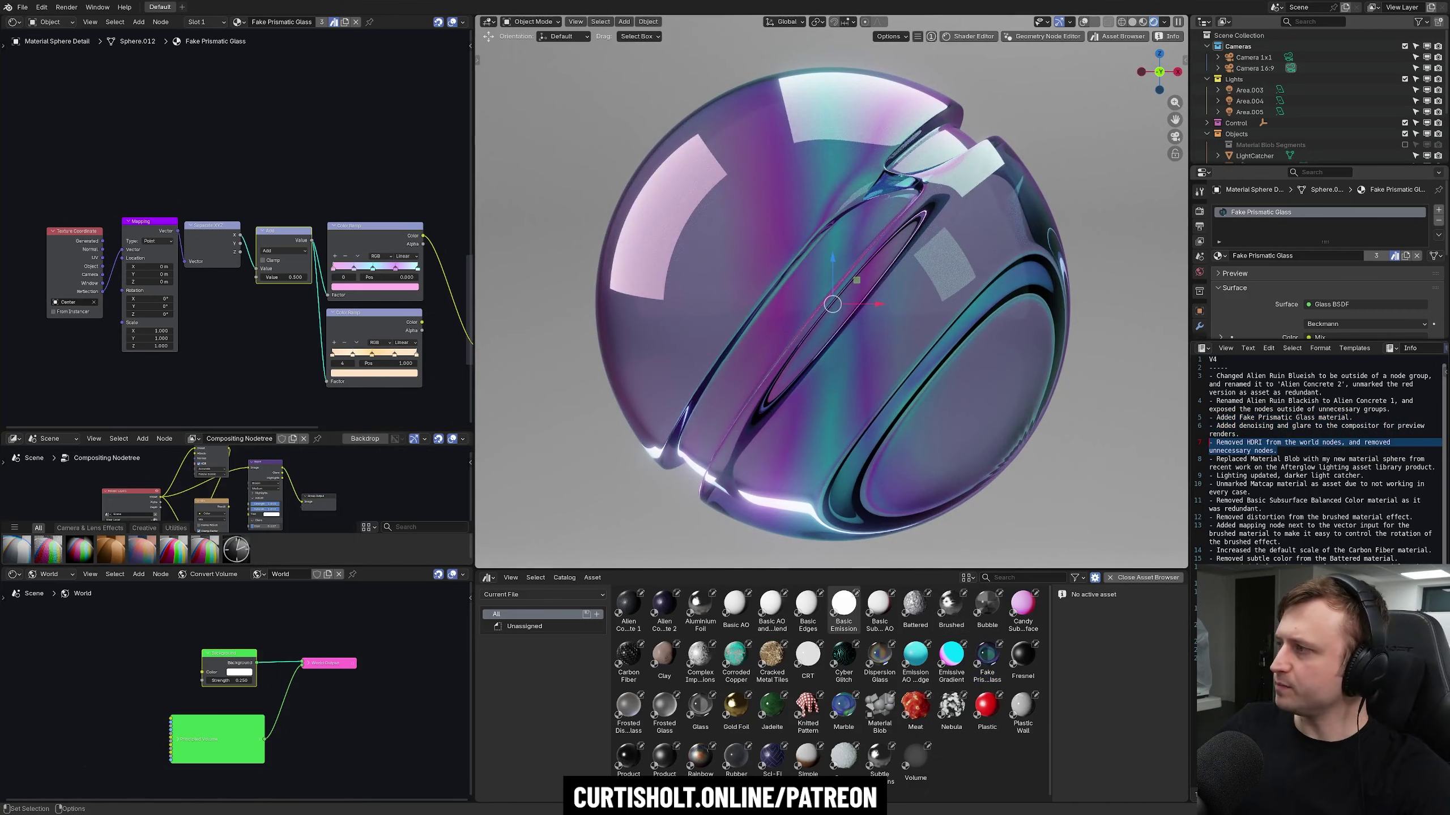
drag(1231, 459, 1363, 459)
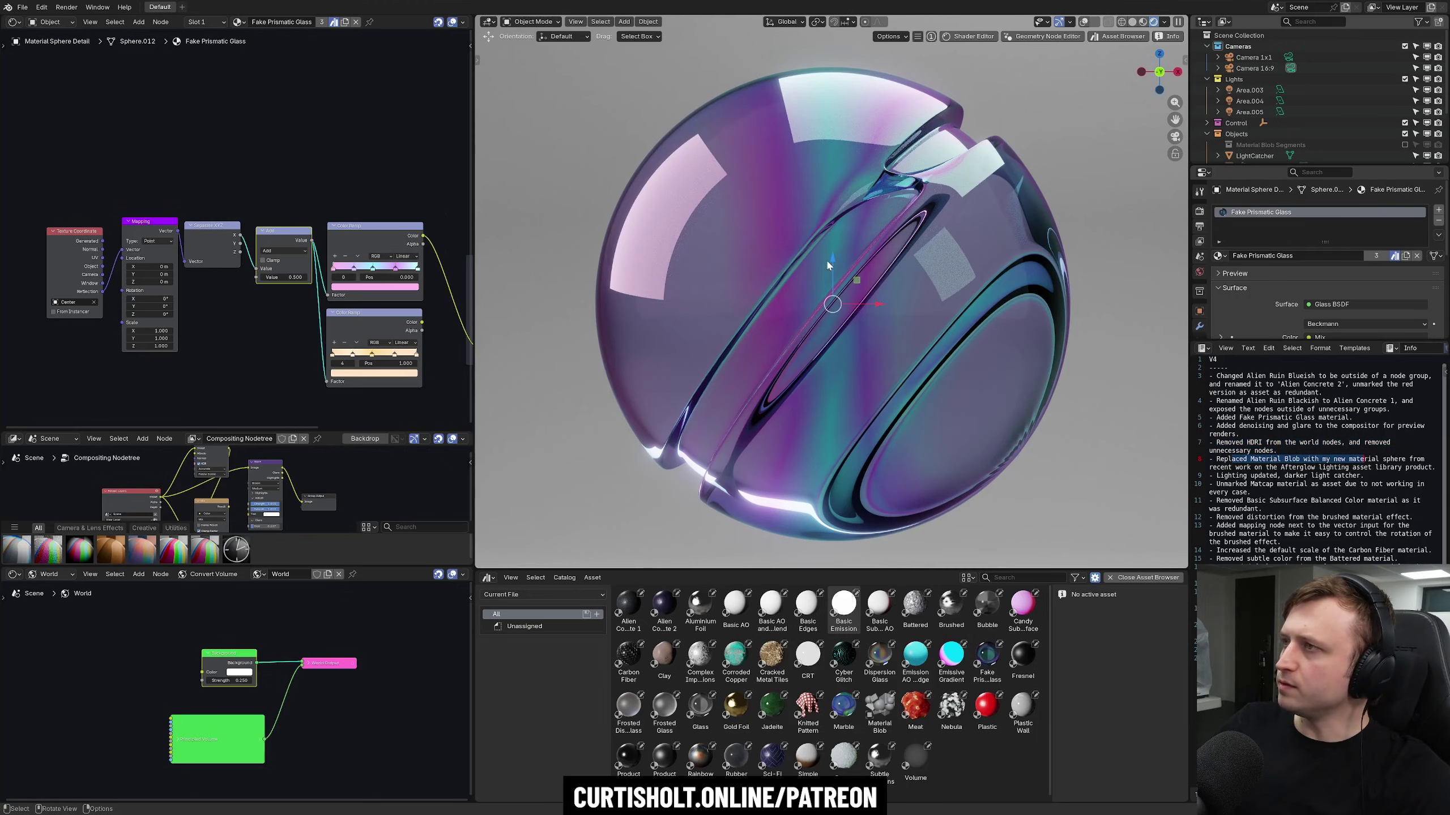
key(r)
key(r)
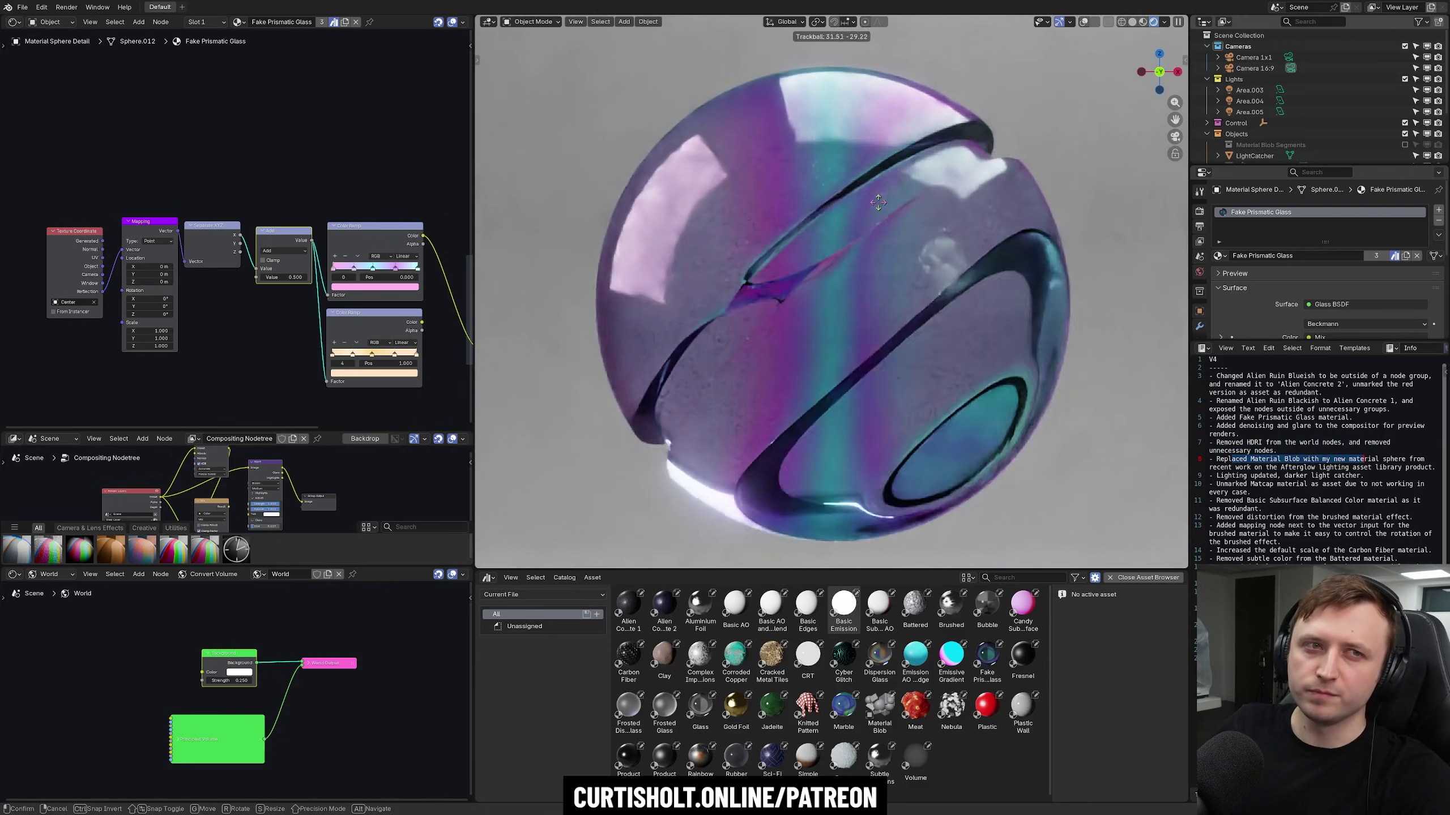
click(860, 348)
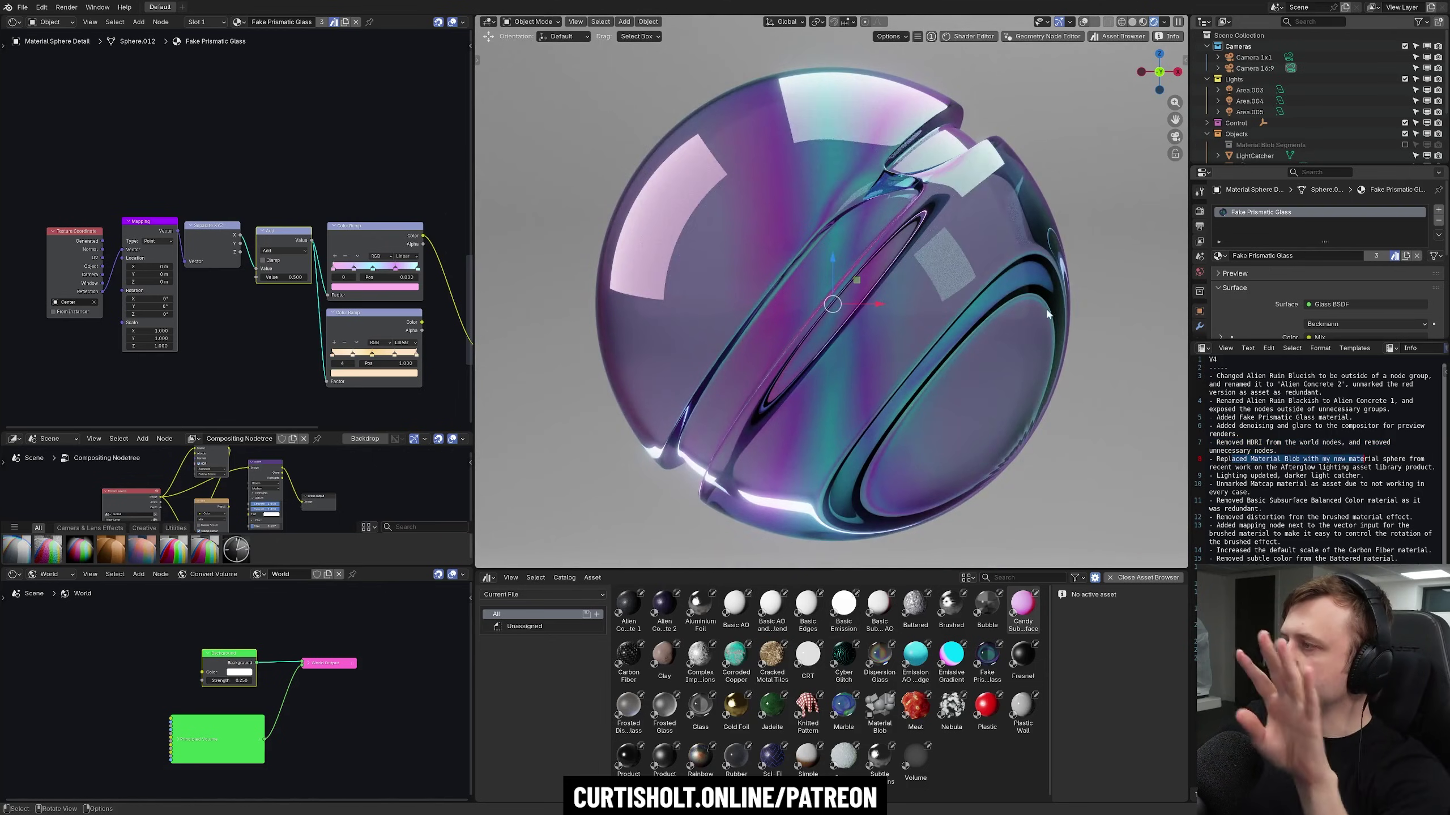
Step: Highlight the notes on Basic Subsurface Balanced Color and brushed distortion, and apply the Brushed material to the sphere
mouse_move(1214, 484)
mouse_down()
mouse_move(1307, 484)
mouse_move(1209, 484)
mouse_up()
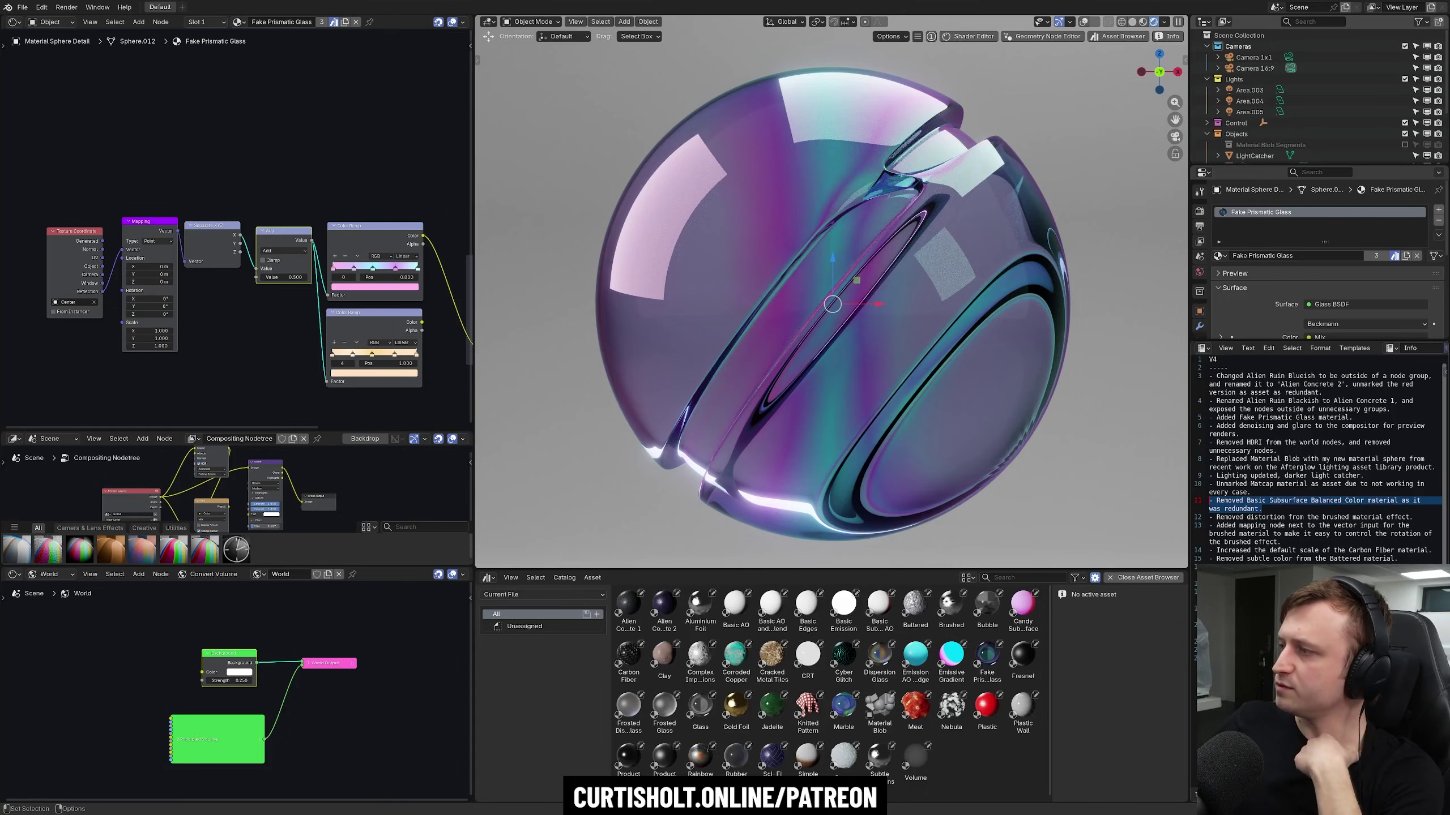
drag(1217, 517, 1277, 517)
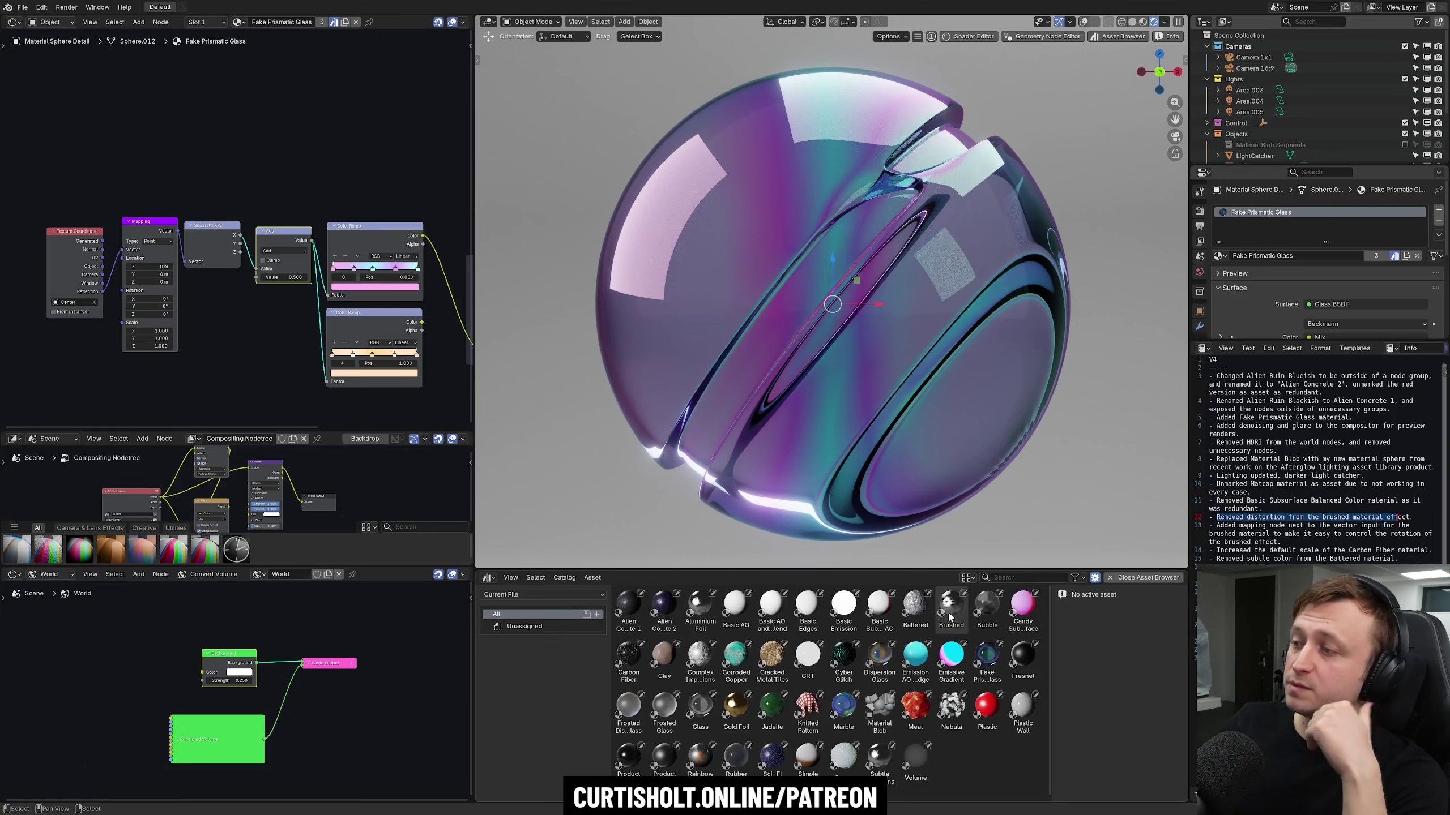
mouse_move(951, 604)
mouse_down()
mouse_move(841, 393)
mouse_move(820, 406)
mouse_up()
Step: Rotate the sphere slightly with trackball rotation to show the Brushed material from close up
key(r)
key(r)
click(836, 411)
scroll(836, 410, up, 2)
key(r)
key(r)
click(755, 421)
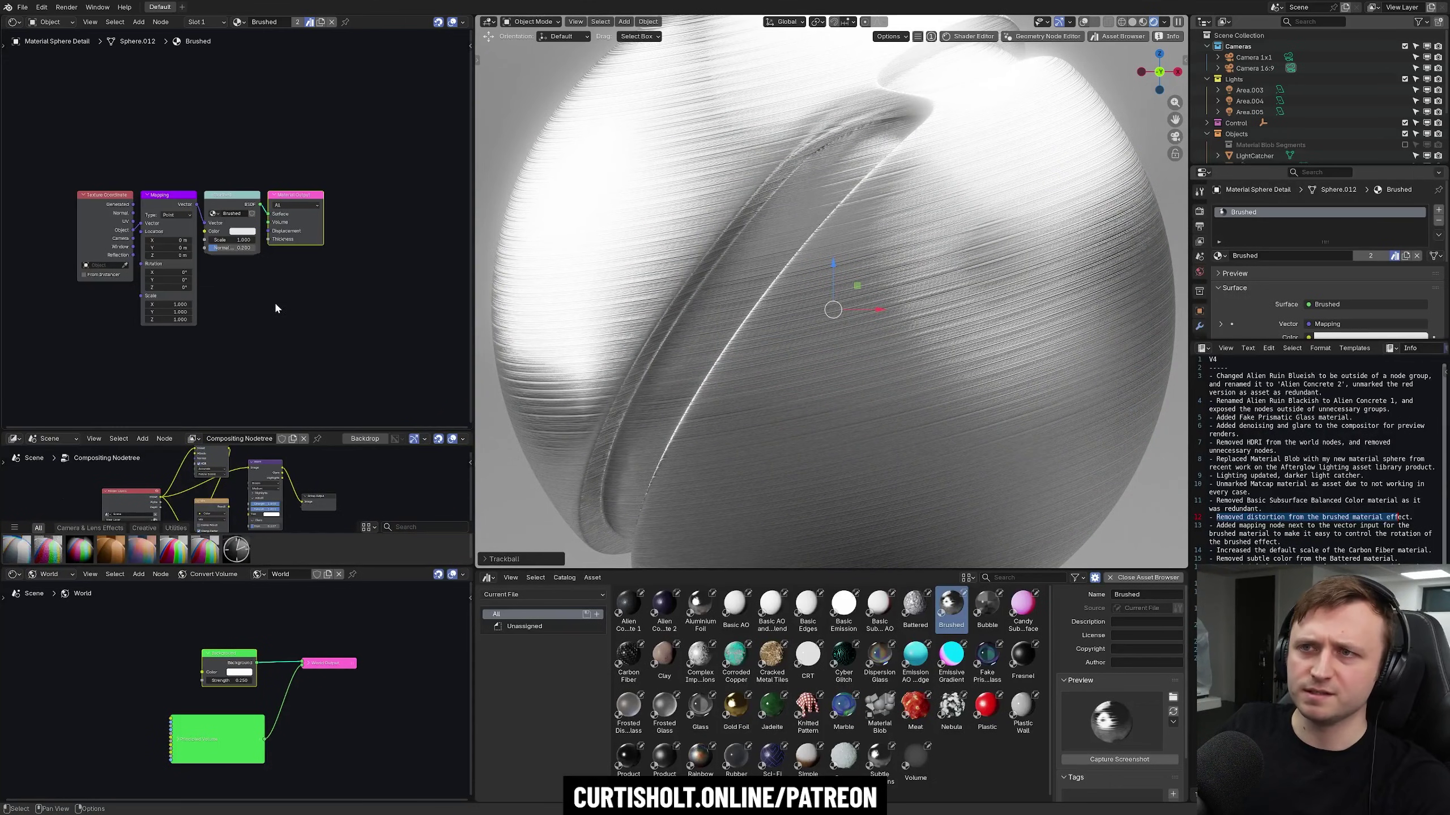
Step: Try a different Normal Strength on the Brushed group node and undo the change
mouse_move(230, 248)
mouse_down()
mouse_move(269, 248)
mouse_move(249, 248)
mouse_up()
key(ctrl+z)
scroll(237, 230, up, 4)
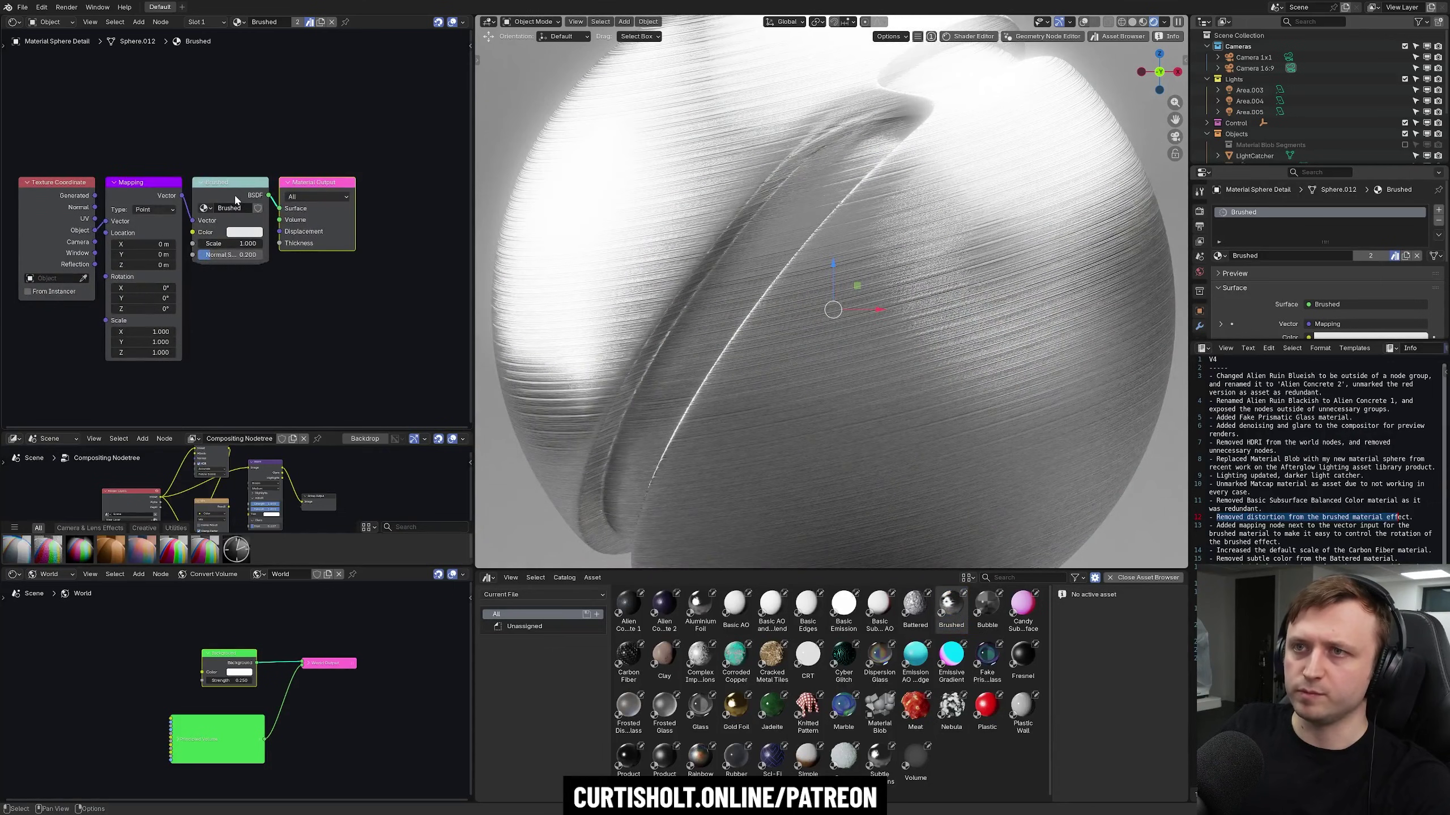
Step: Open the Brushed node group, examine its inner nodes, and return to the parent node tree
click(236, 200)
key(Tab)
key(Home)
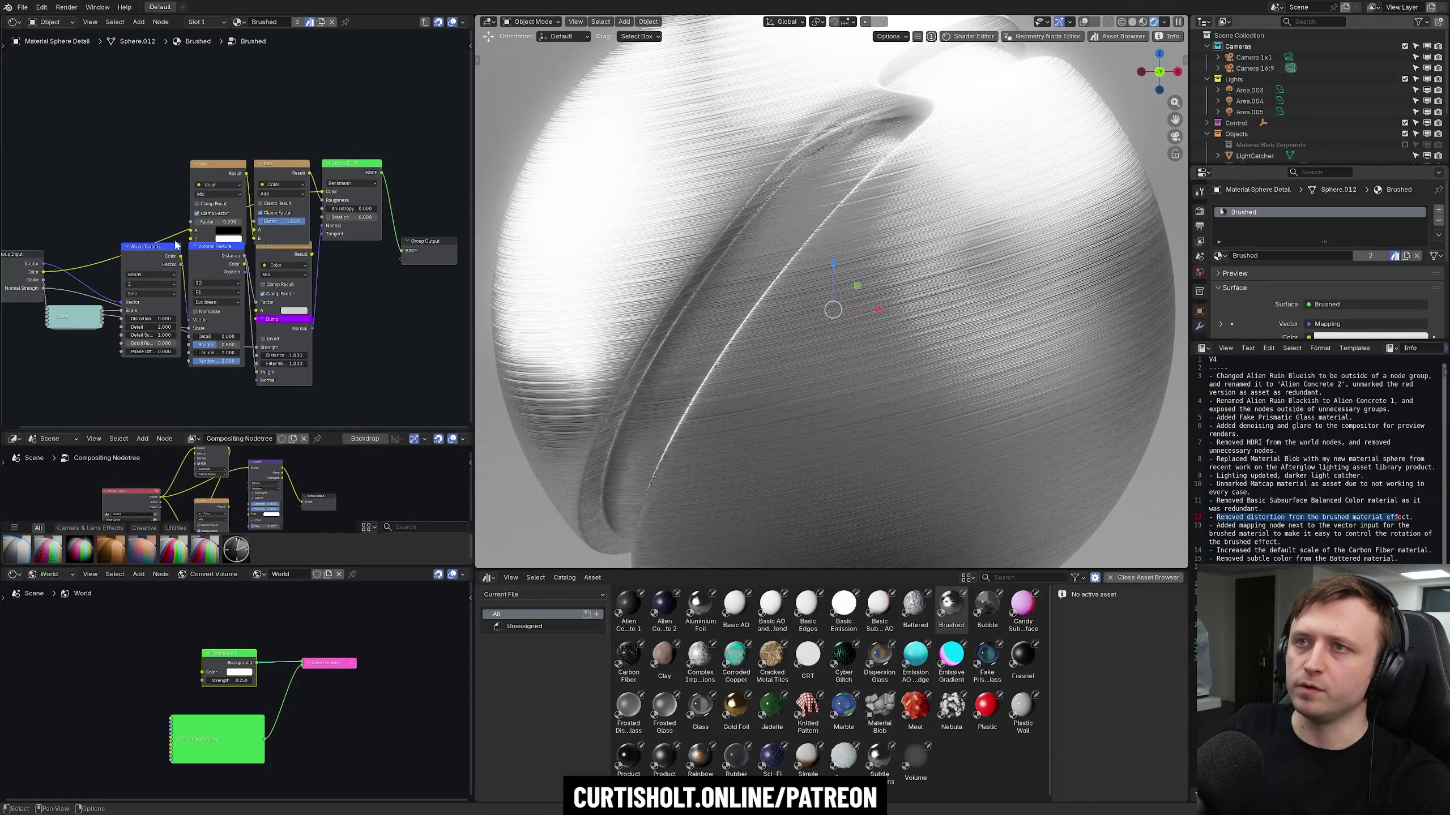
click(425, 23)
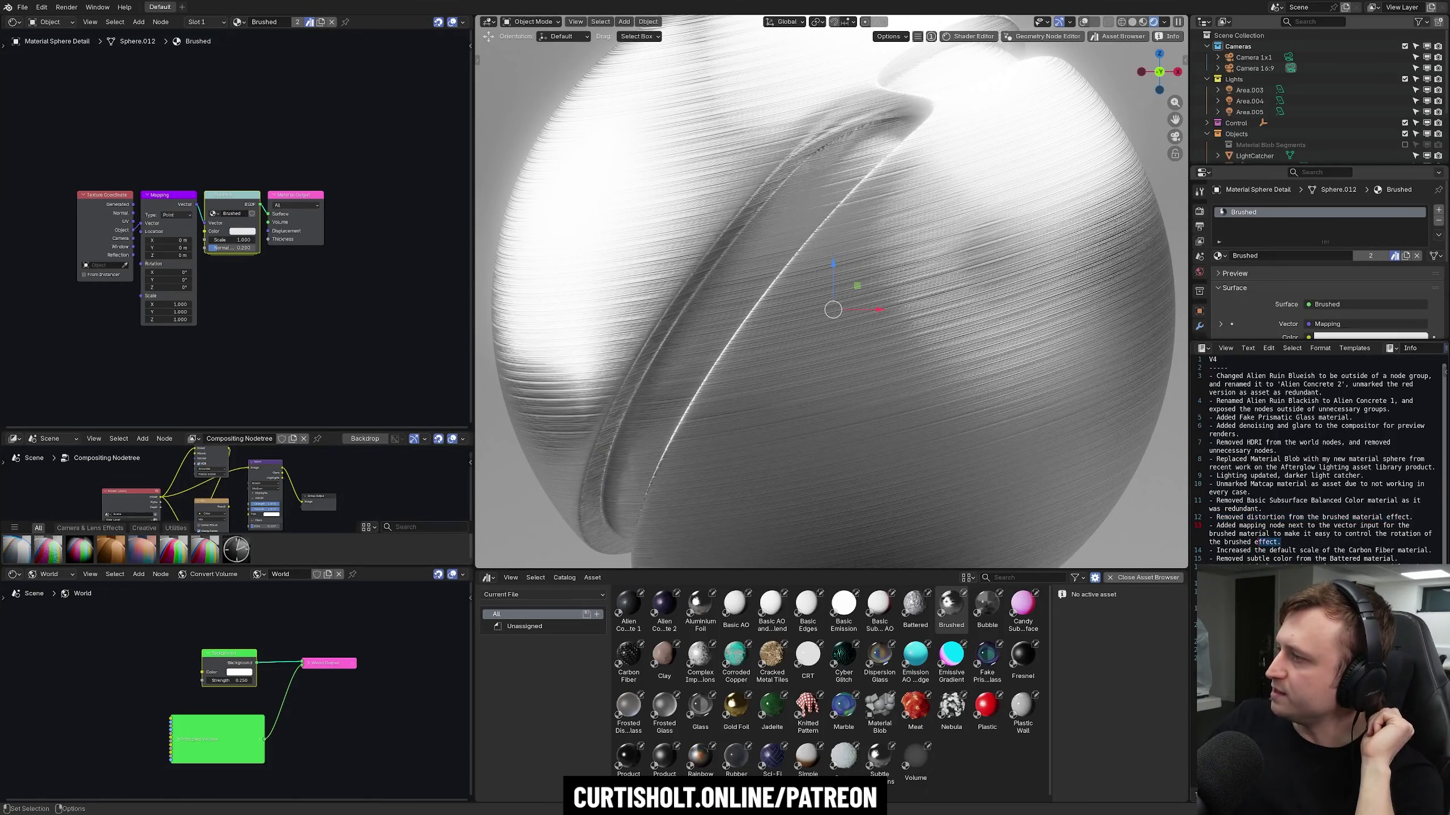
Step: Try an X rotation in the Brushed material's Mapping node and undo it
scroll(285, 285, up, 5)
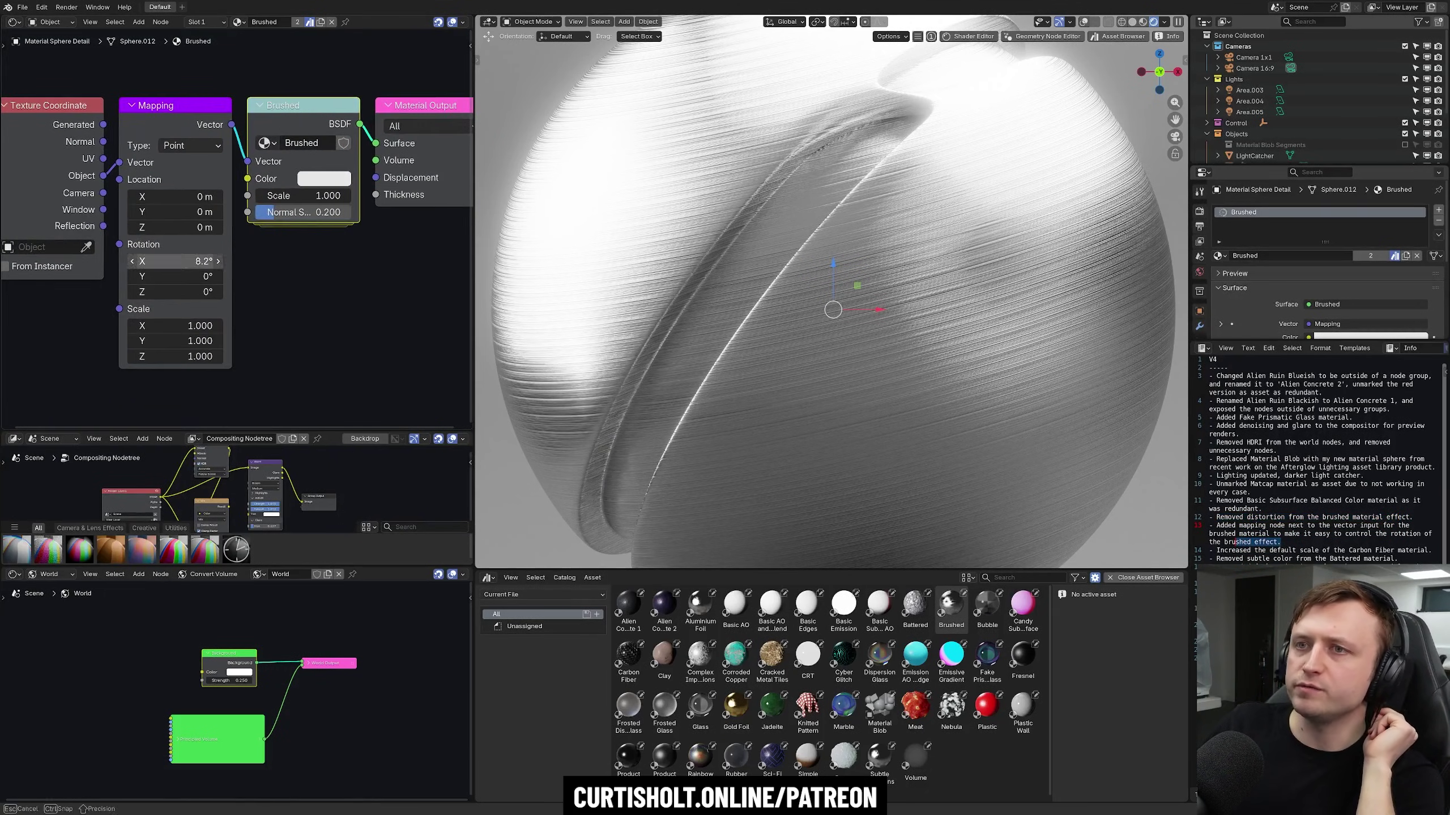
drag(174, 261, 248, 261)
key(ctrl+z)
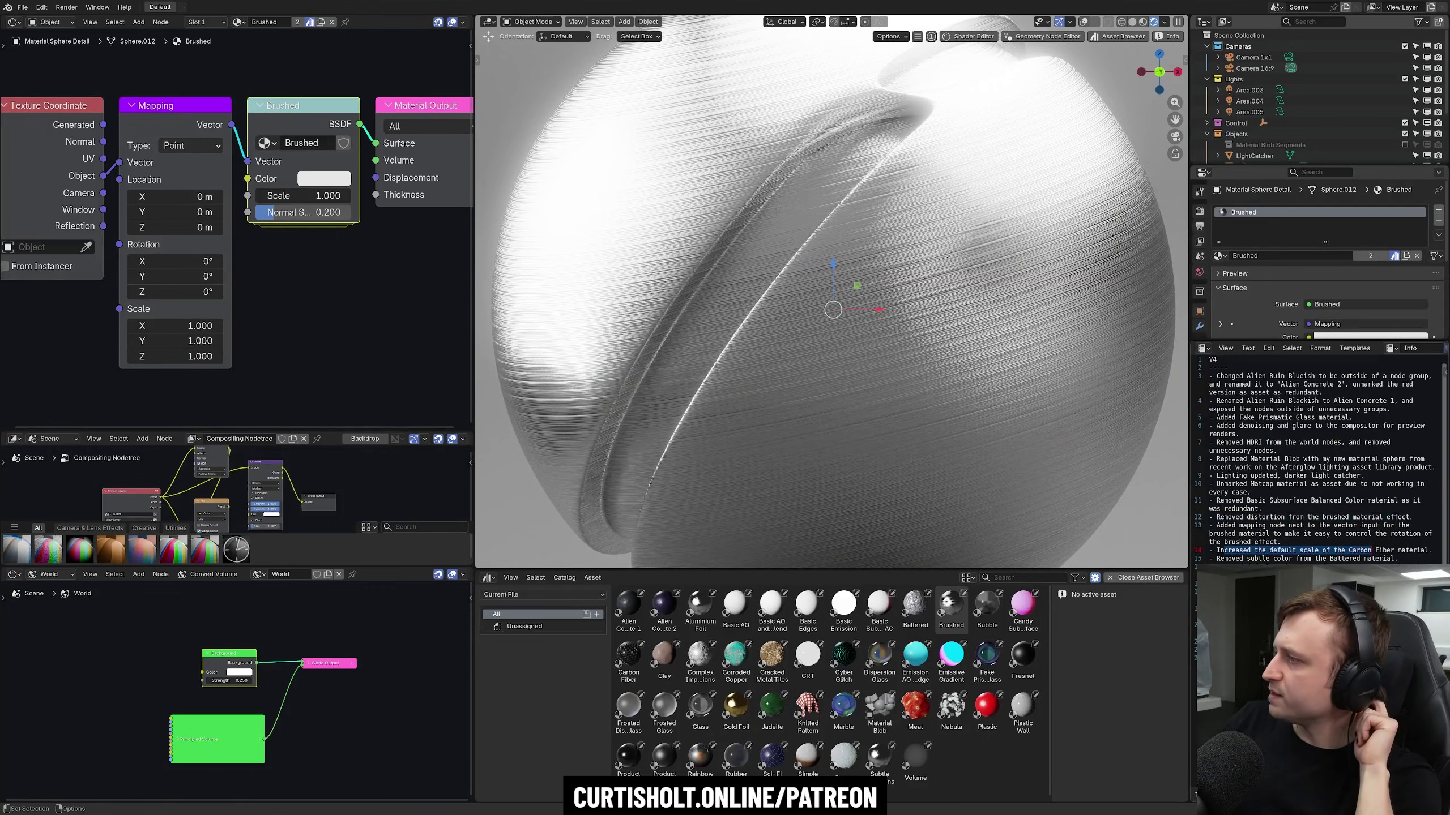
Step: Apply the Carbon Fiber material to the sphere and try out a temporary trackball rotation and the Color 2 input
drag(640, 650, 788, 365)
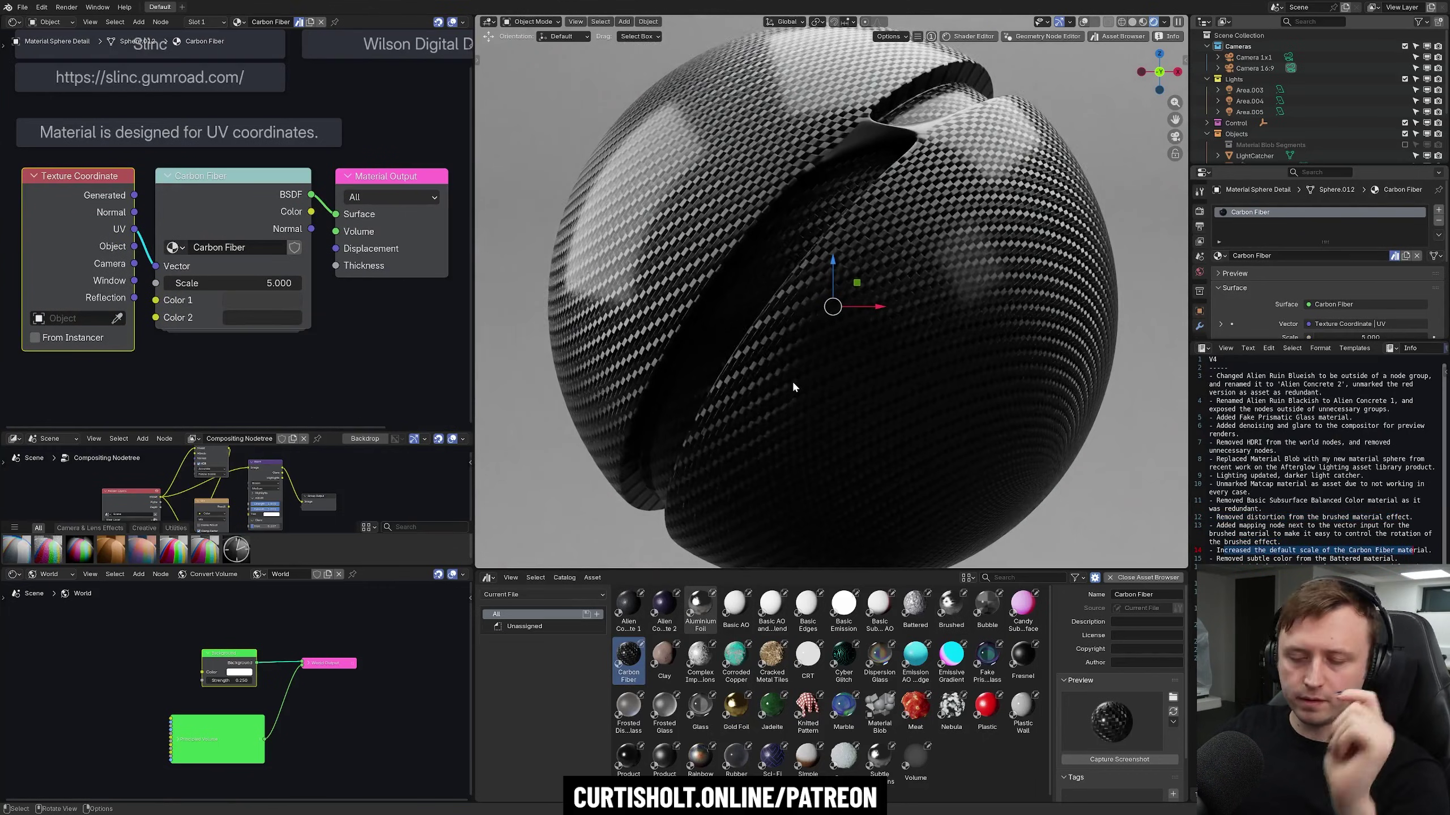
key(r)
key(r)
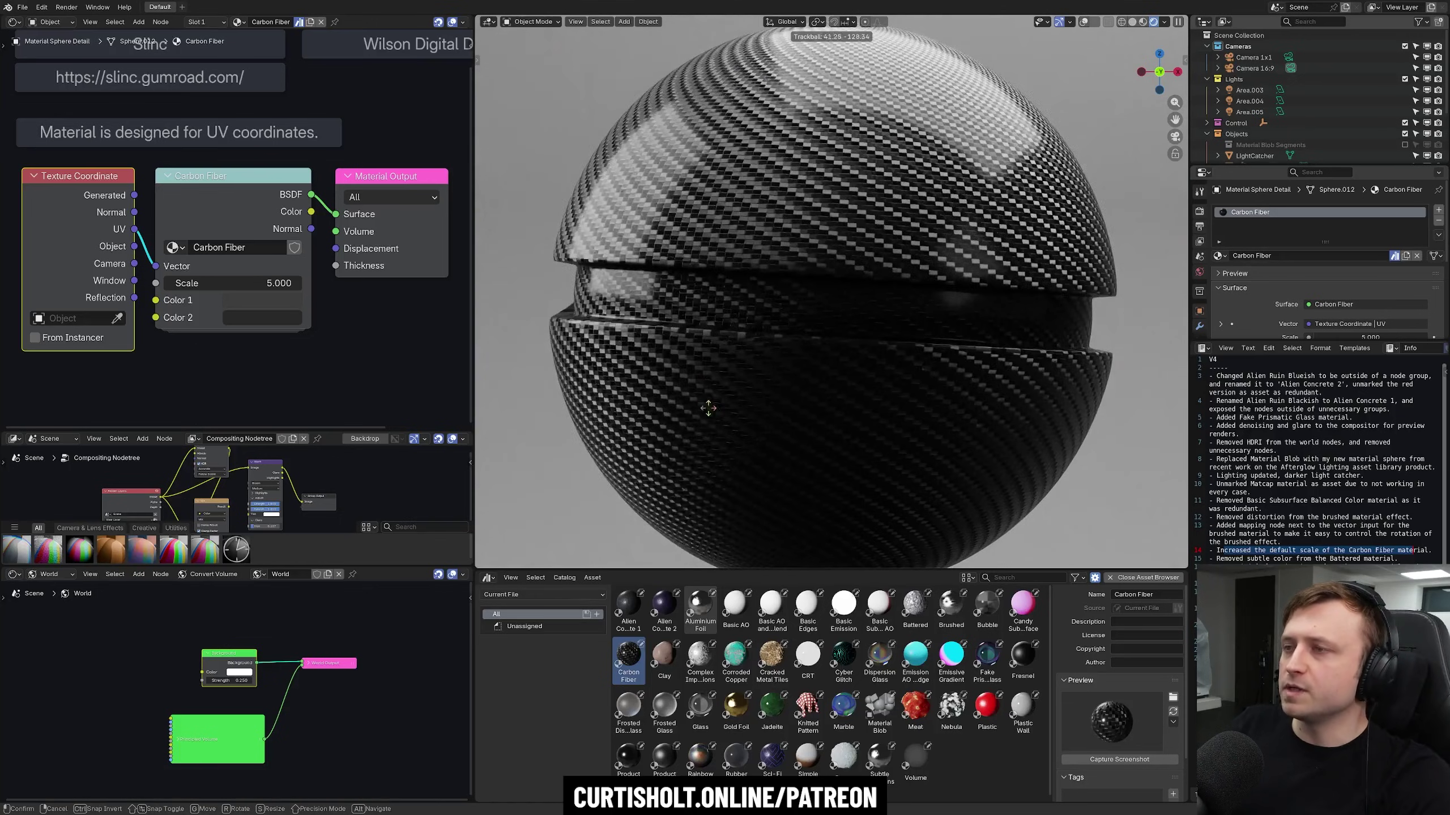
right_click(642, 365)
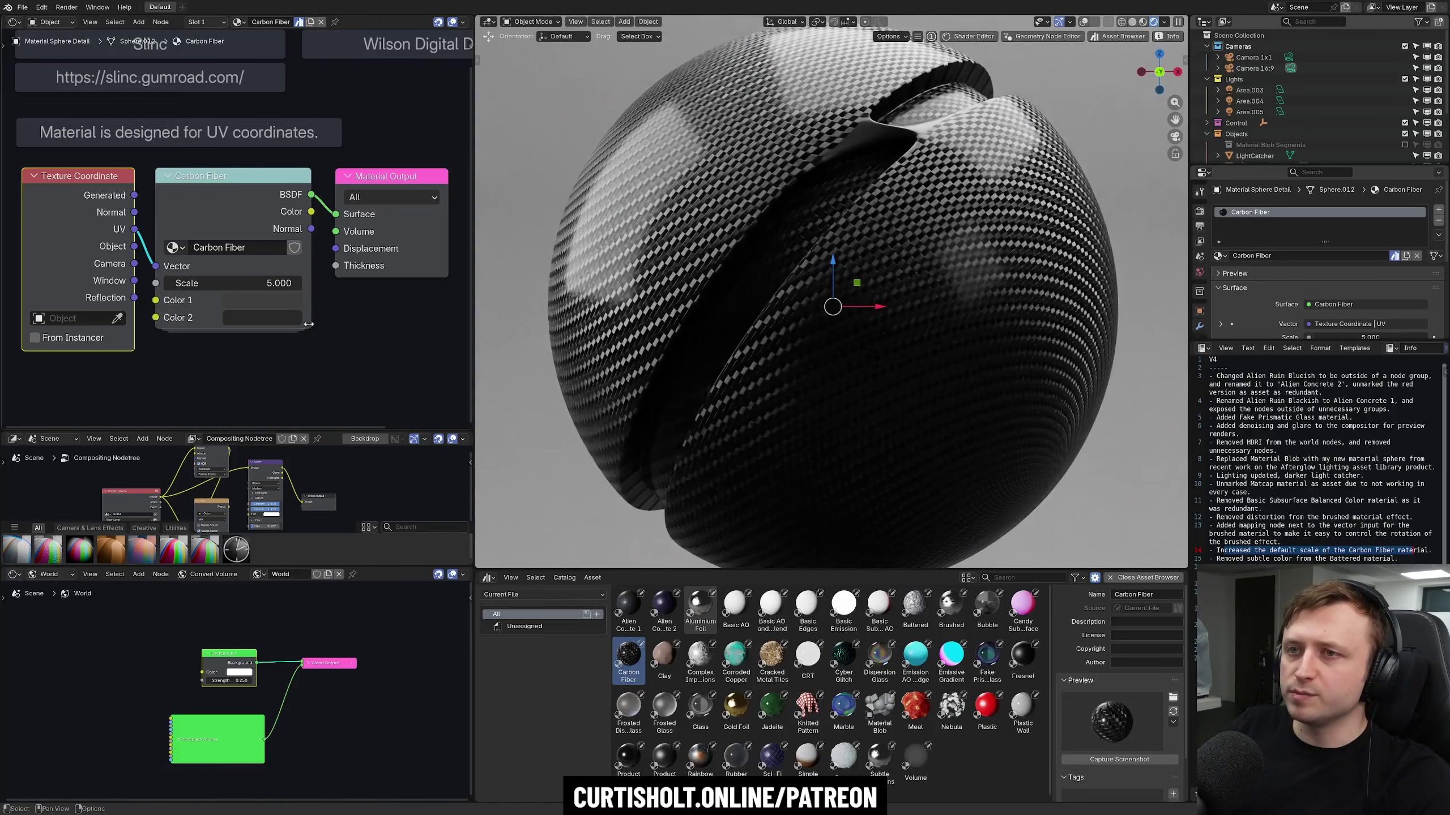
click(262, 316)
mouse_move(294, 98)
mouse_down()
mouse_move(298, 59)
mouse_move(370, 57)
mouse_up()
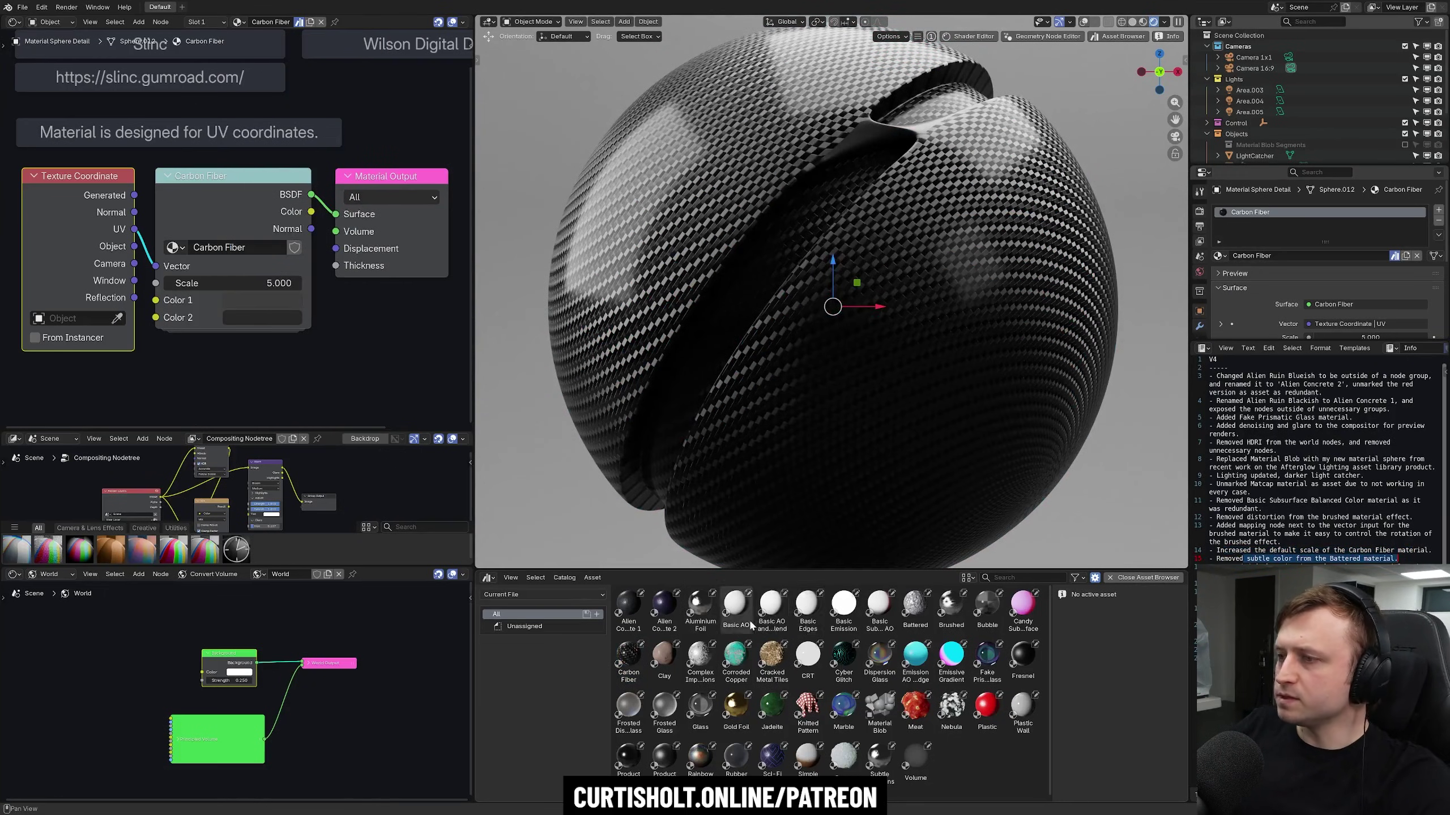
Step: Apply the Battered material to the sphere and check the Color input of its group node
drag(915, 605, 811, 361)
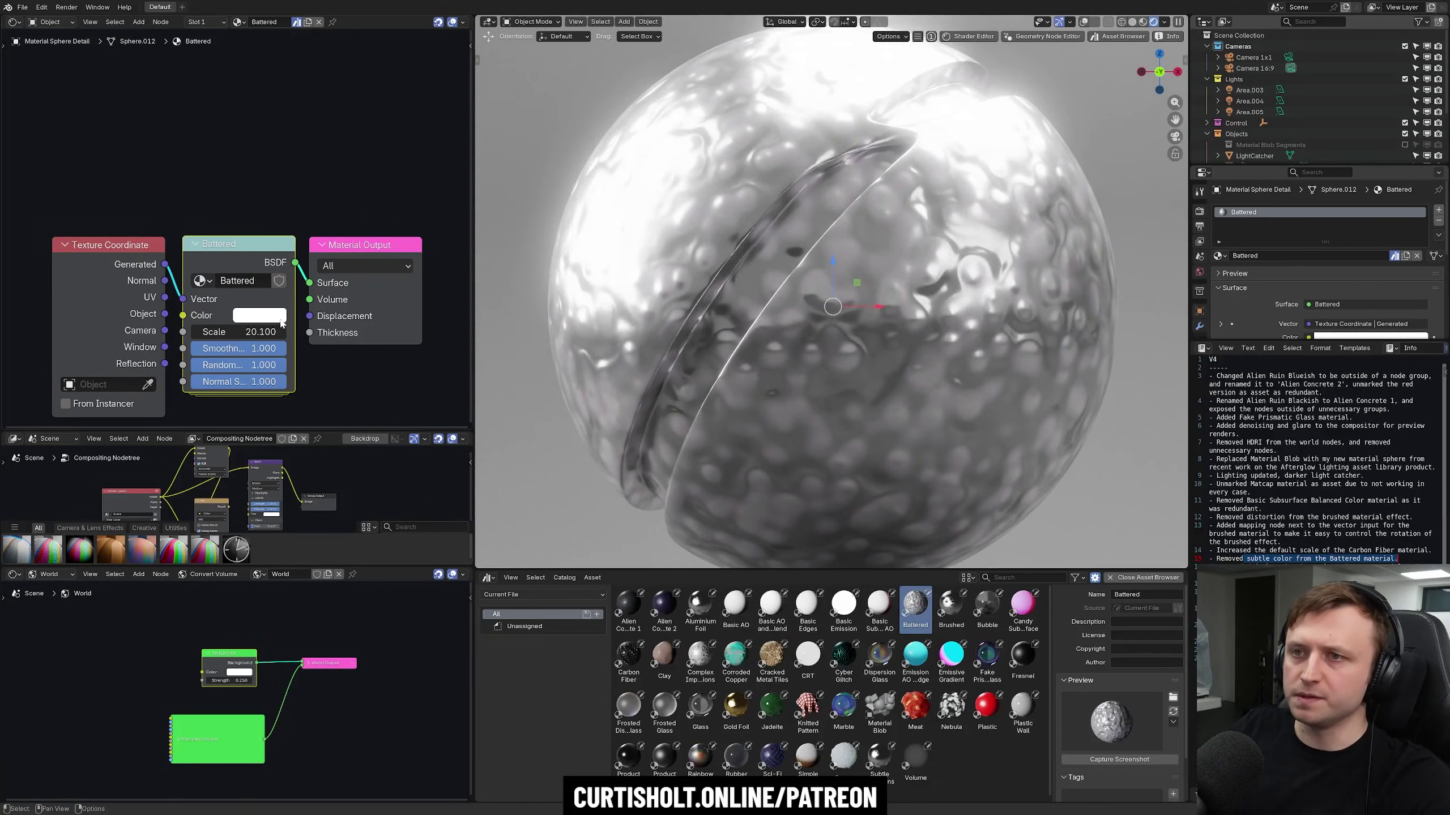
drag(275, 324, 217, 326)
key(Escape)
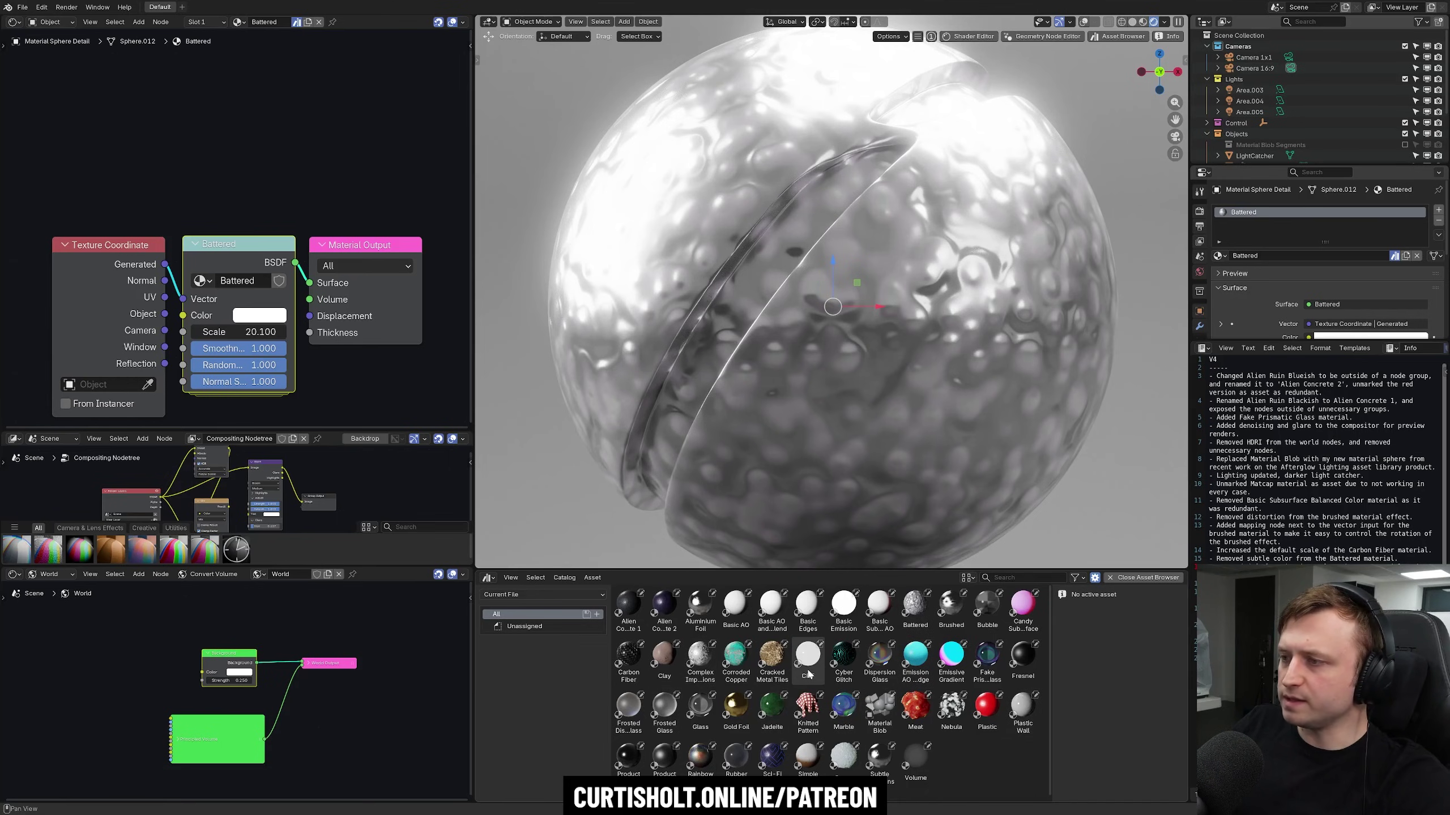
Step: Apply the CRT material to the sphere and look briefly inside its node group
drag(808, 657, 783, 370)
scroll(783, 370, up, 2)
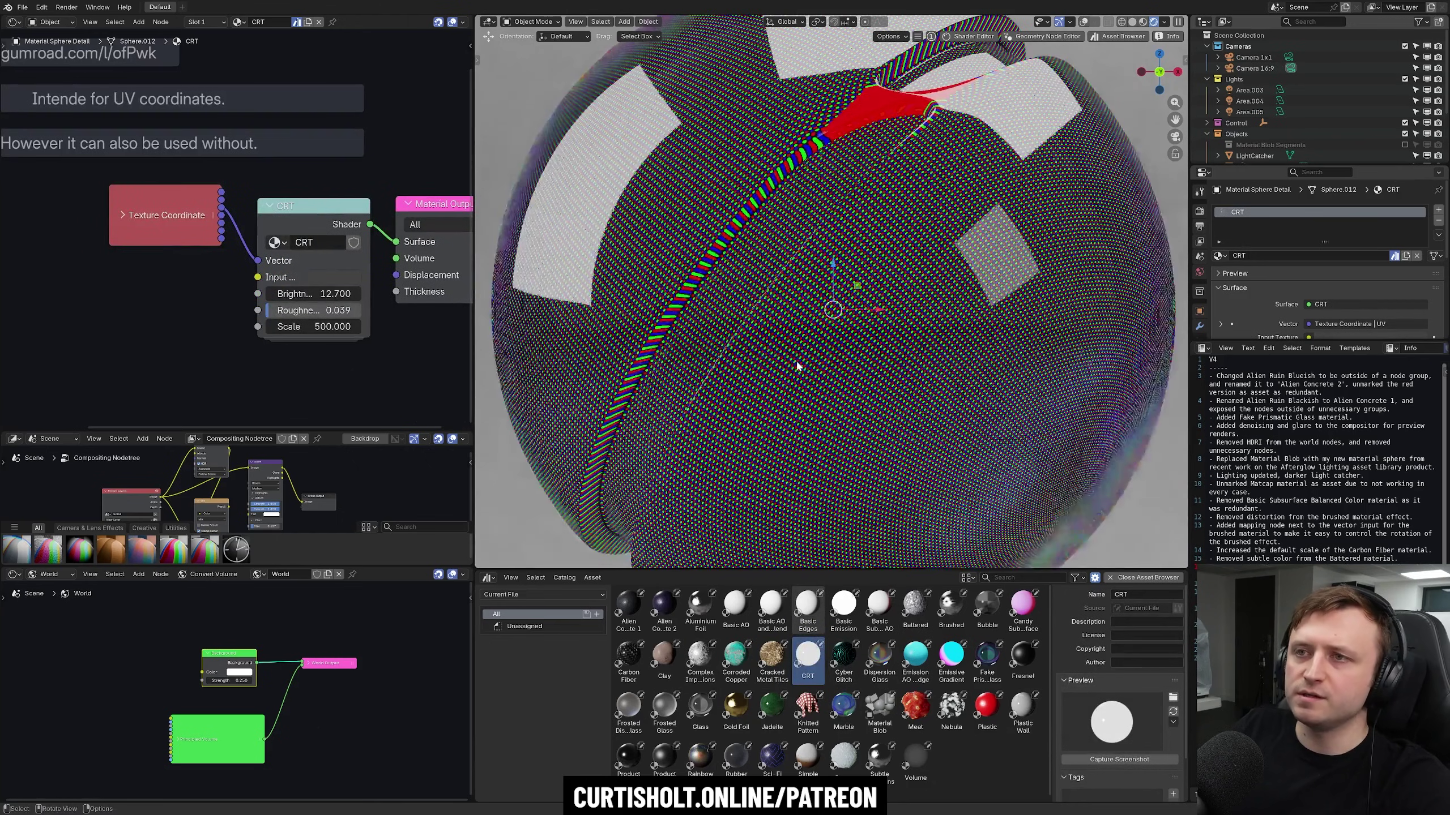
scroll(302, 261, down, 2)
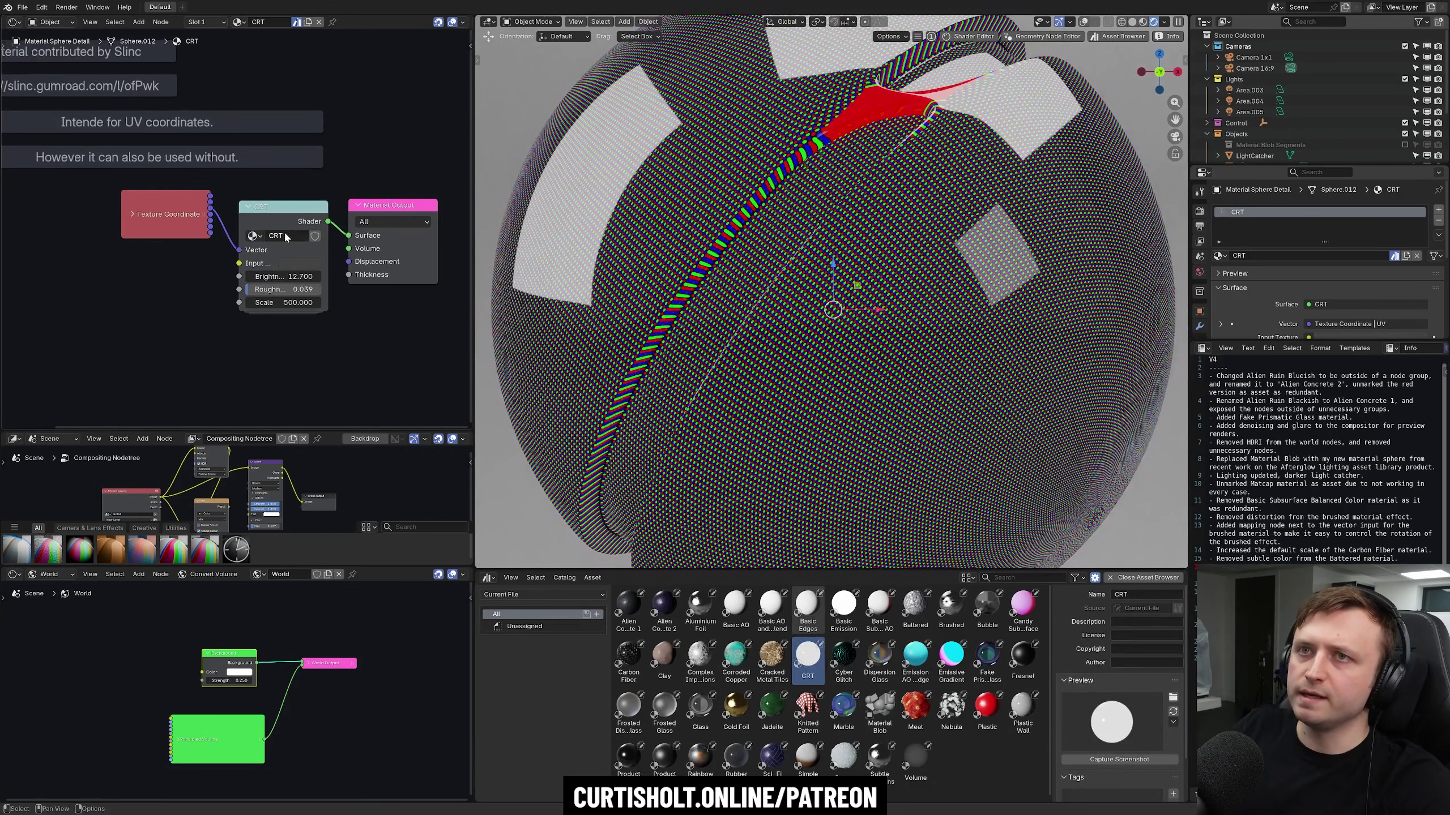
key(Tab)
key(Tab)
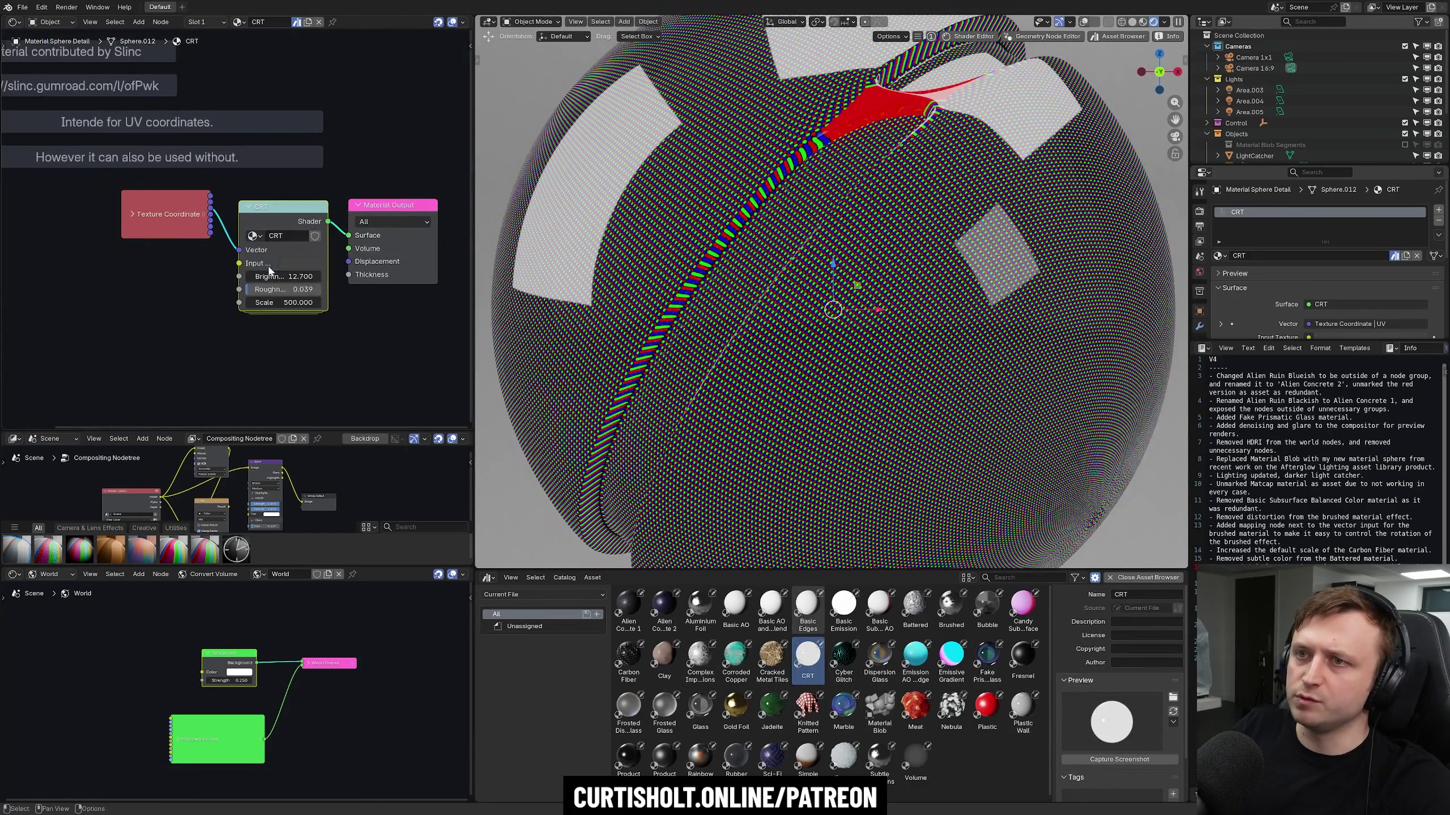
Step: Set the input color of the CRT group node to light blue and show the whole sphere
scroll(268, 269, up, 2)
click(322, 275)
drag(388, 363, 417, 339)
drag(450, 388, 450, 318)
scroll(801, 355, down, 2)
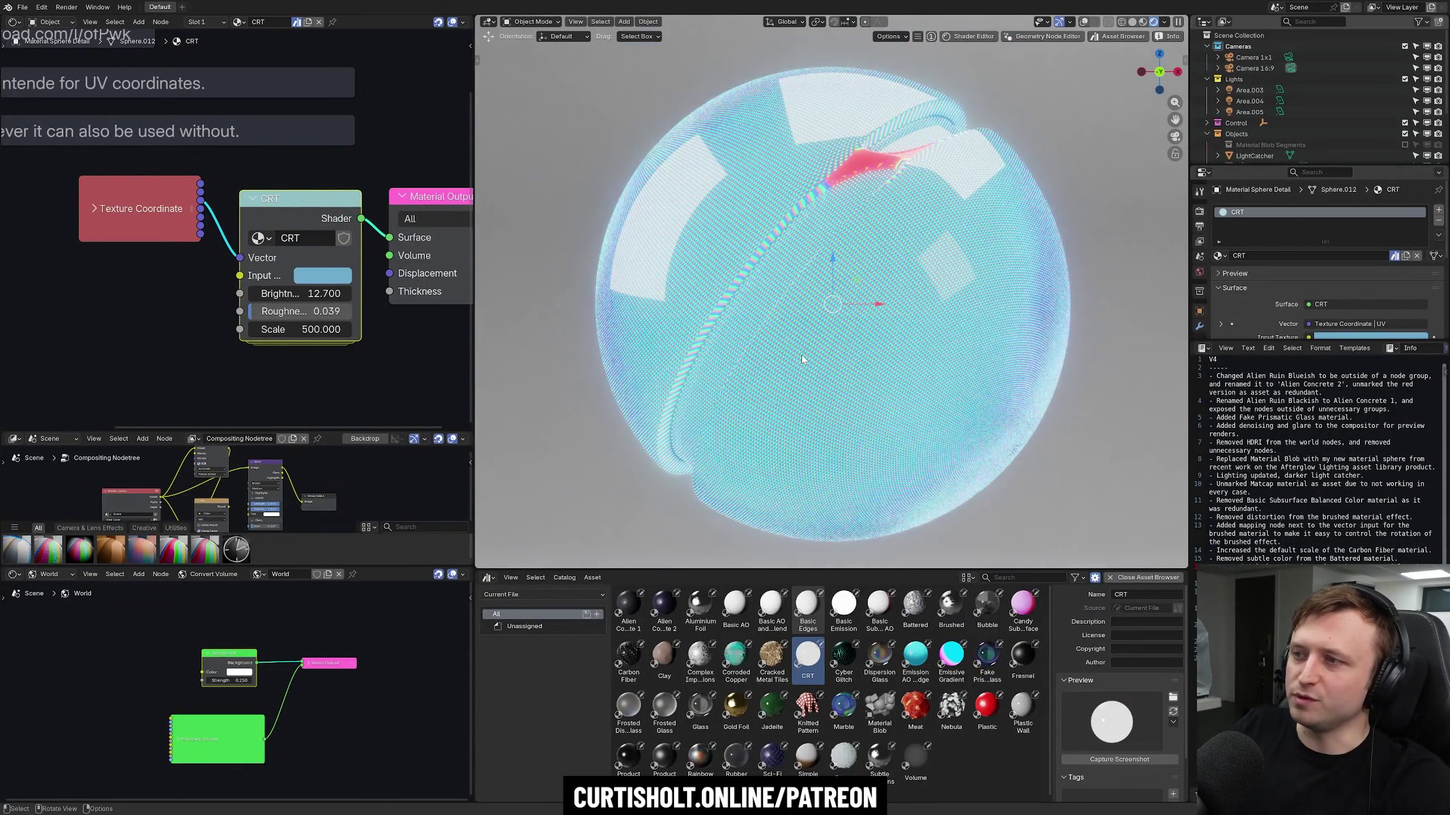
Step: Preview a temporary trackball rotation of the CRT sphere and undo the input color change
key(r)
key(r)
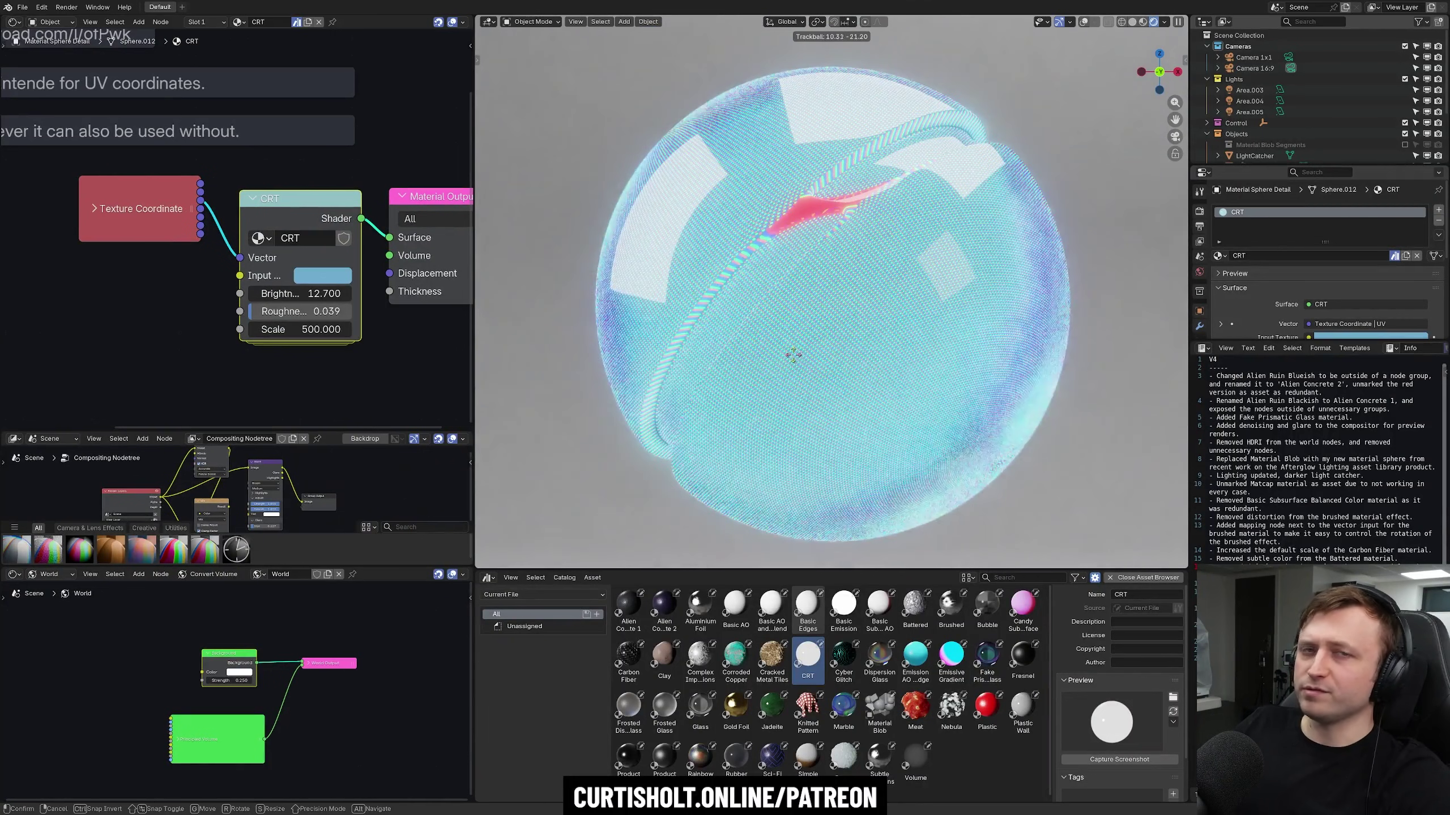
right_click(793, 353)
key(ctrl+z)
scroll(770, 385, up, 2)
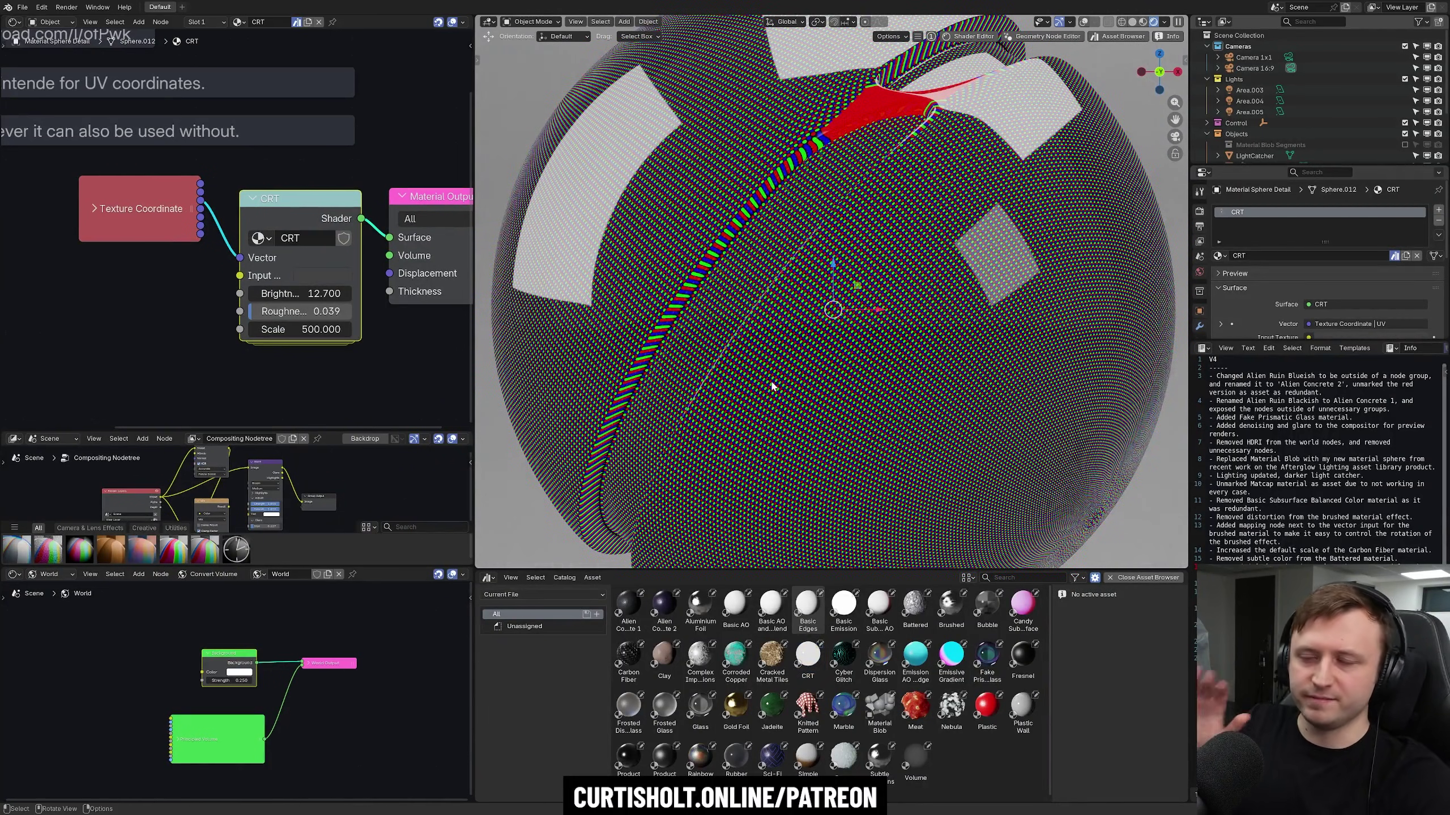
Step: Enlarge the change notes, highlight the Rainbow Metal entry and apply the Rainbow Metal material to the sphere
scroll(914, 511, down, 3)
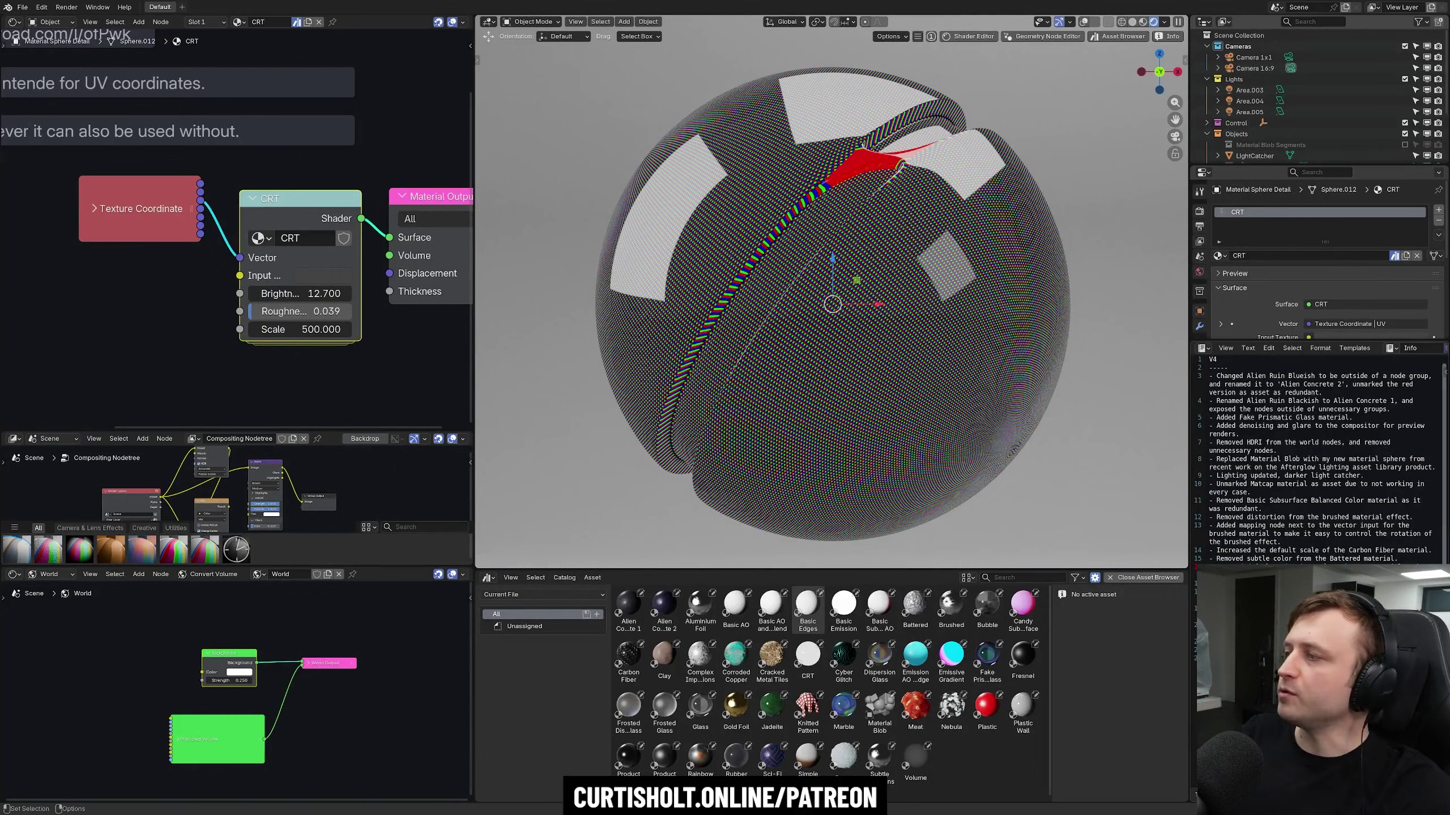
drag(1313, 342, 1313, 203)
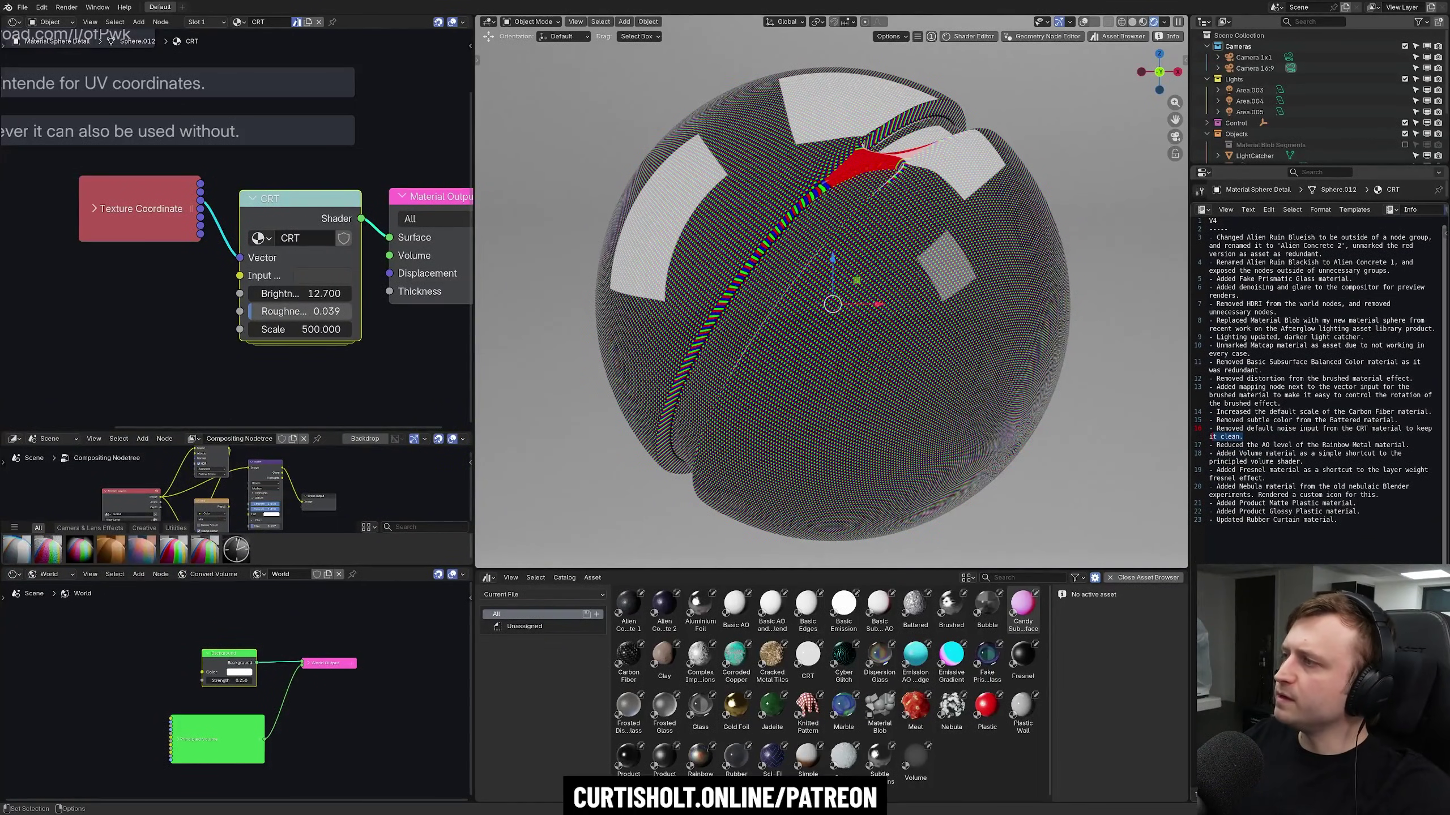
drag(1314, 445, 1349, 445)
drag(700, 757, 836, 211)
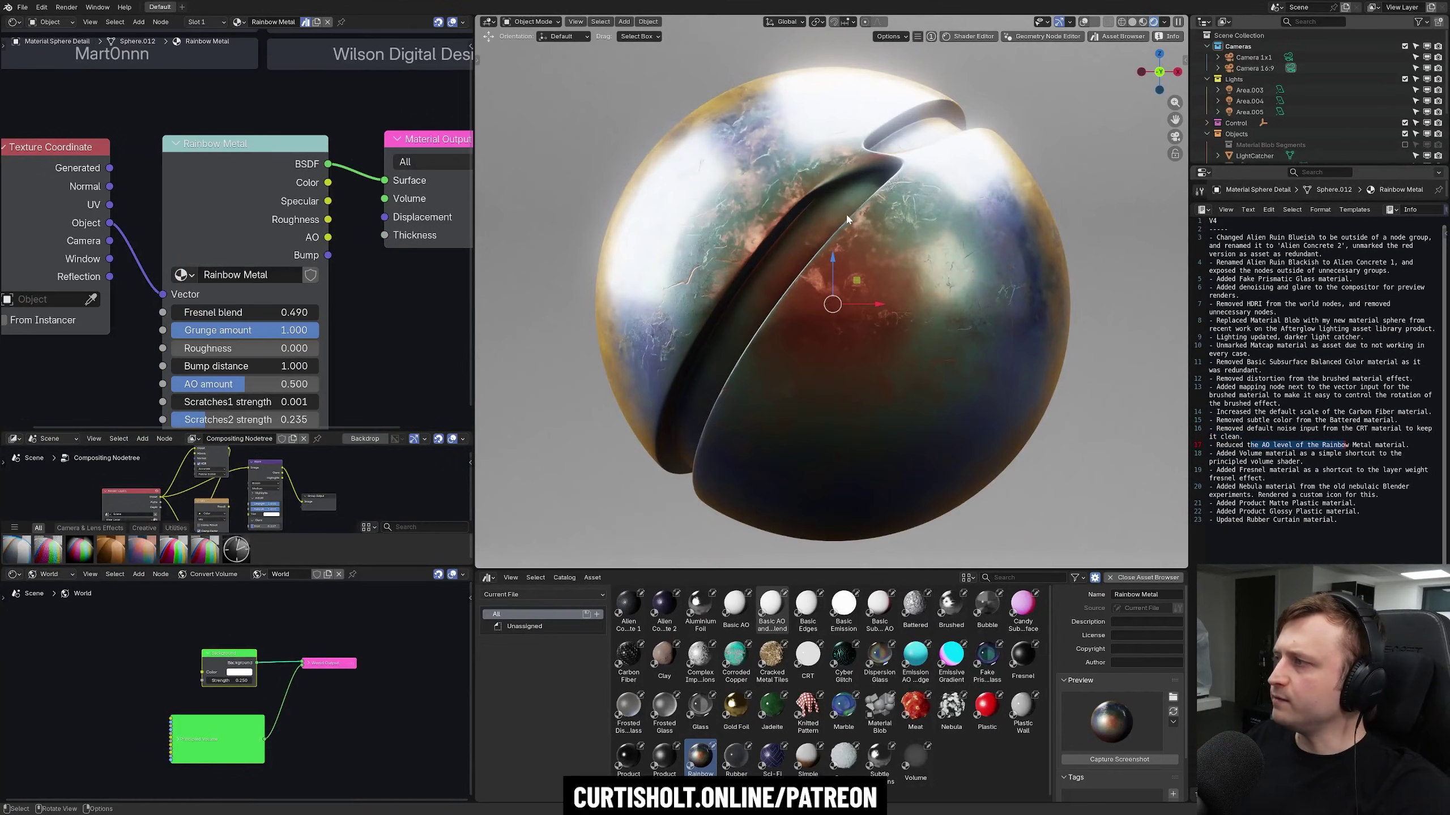
Step: Highlight the Volume entry in the notes, apply the Volume material to the sphere and preview a temporary trackball rotation
drag(1264, 453, 1304, 462)
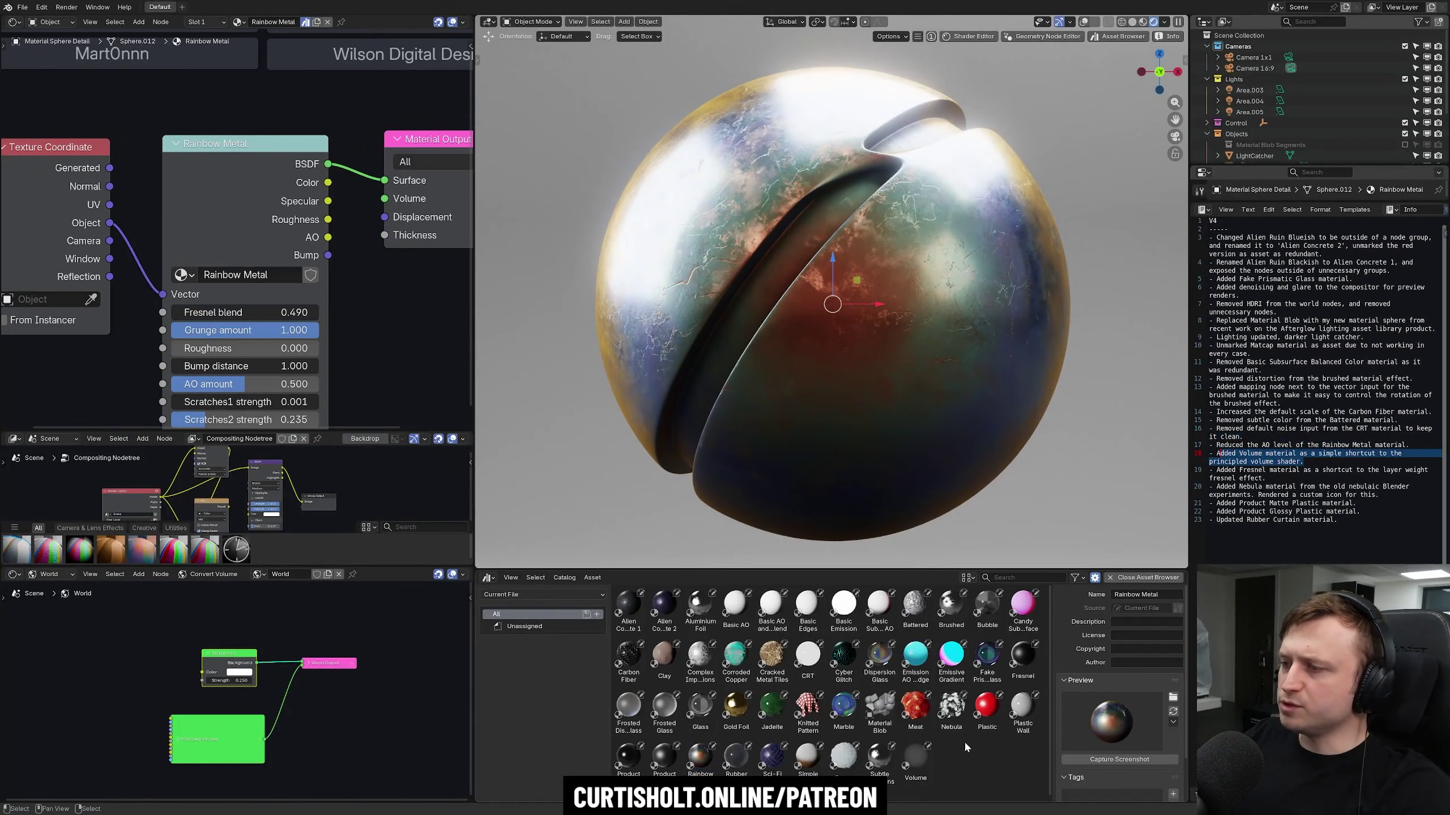
drag(915, 760, 834, 306)
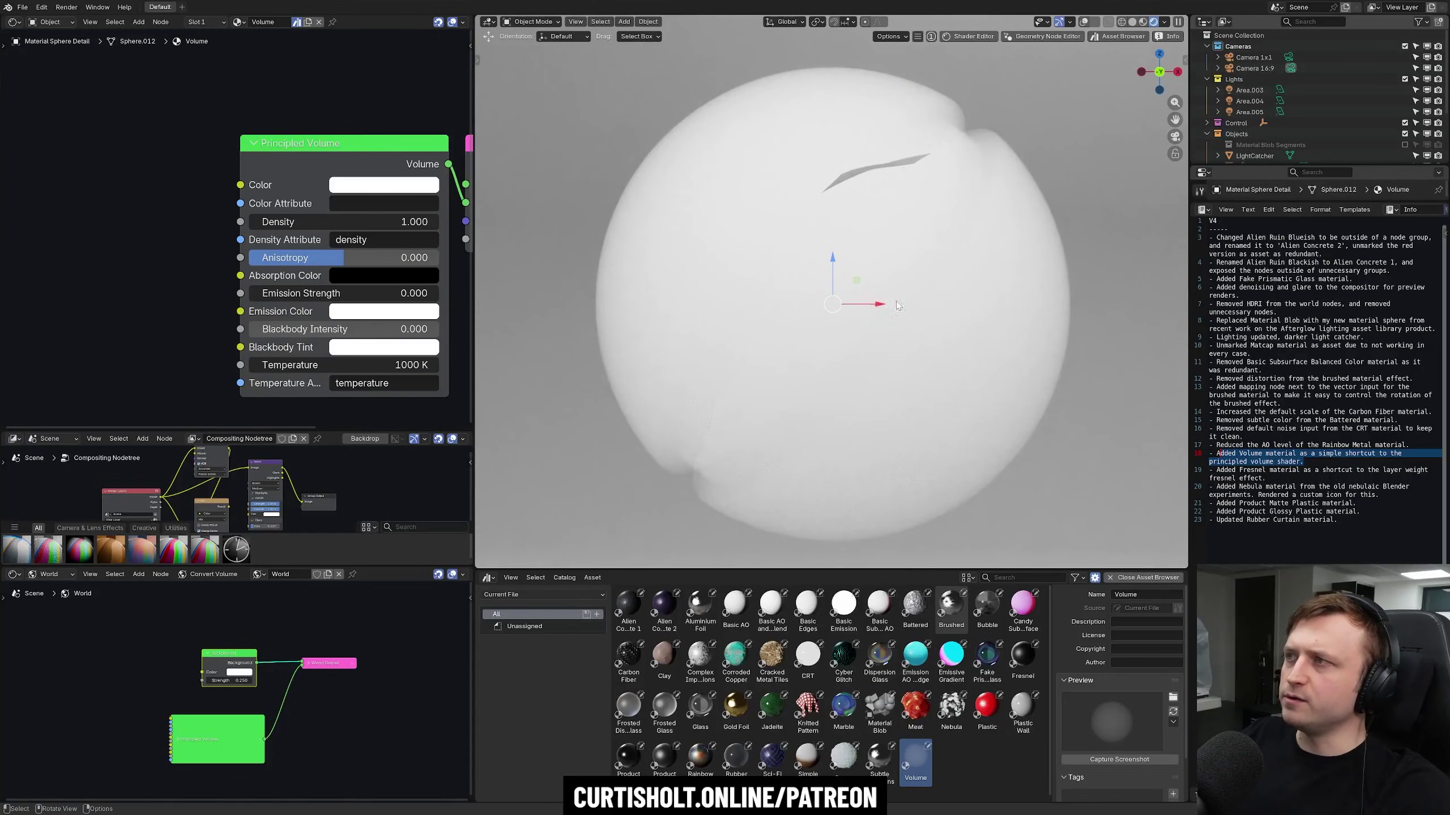
key(r)
key(r)
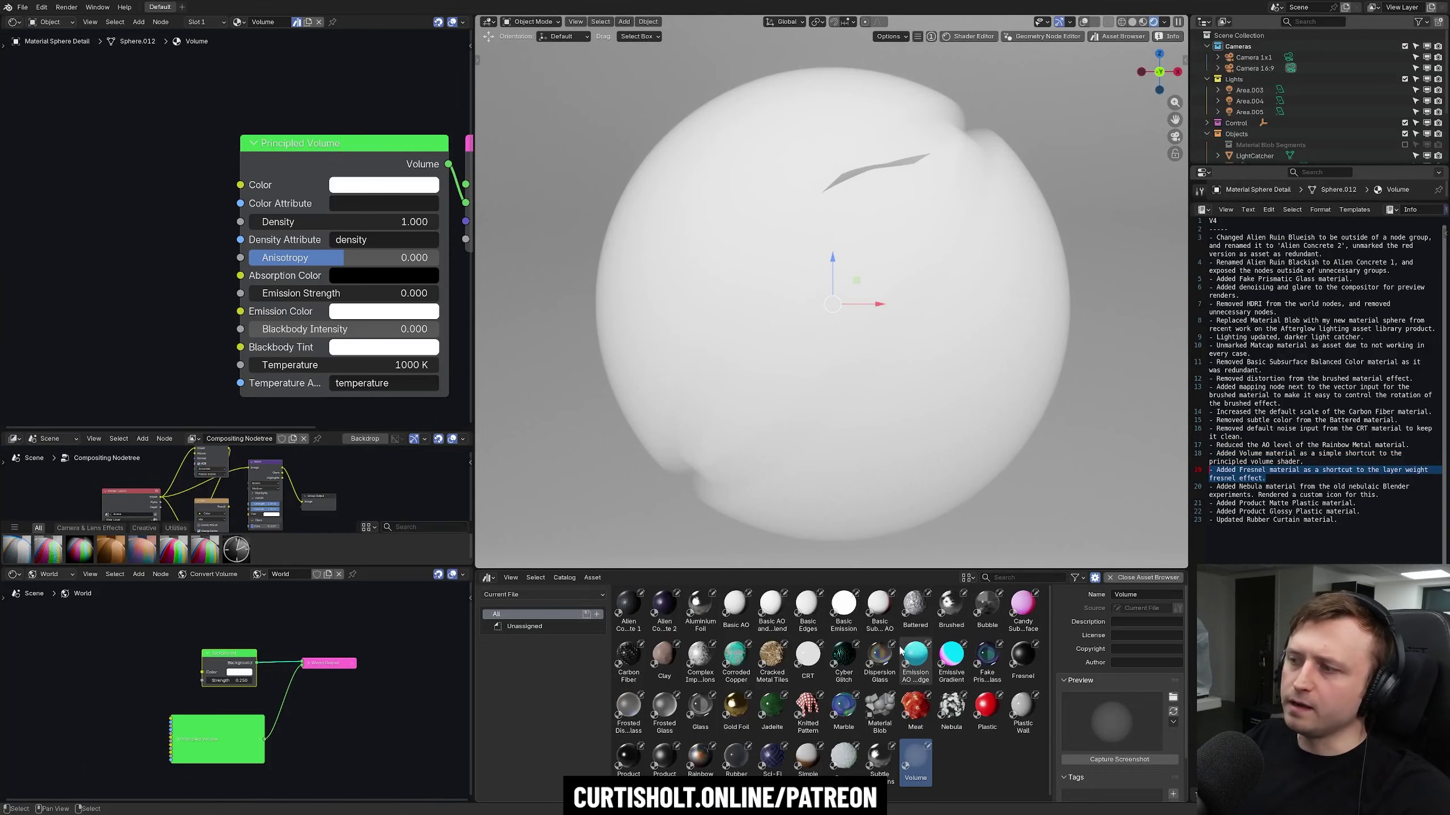
Step: Apply the Fresnel material to the sphere, try shifting the black stop of its upper color ramp and undo that adjustment
drag(1023, 657, 858, 289)
scroll(288, 353, down, 3)
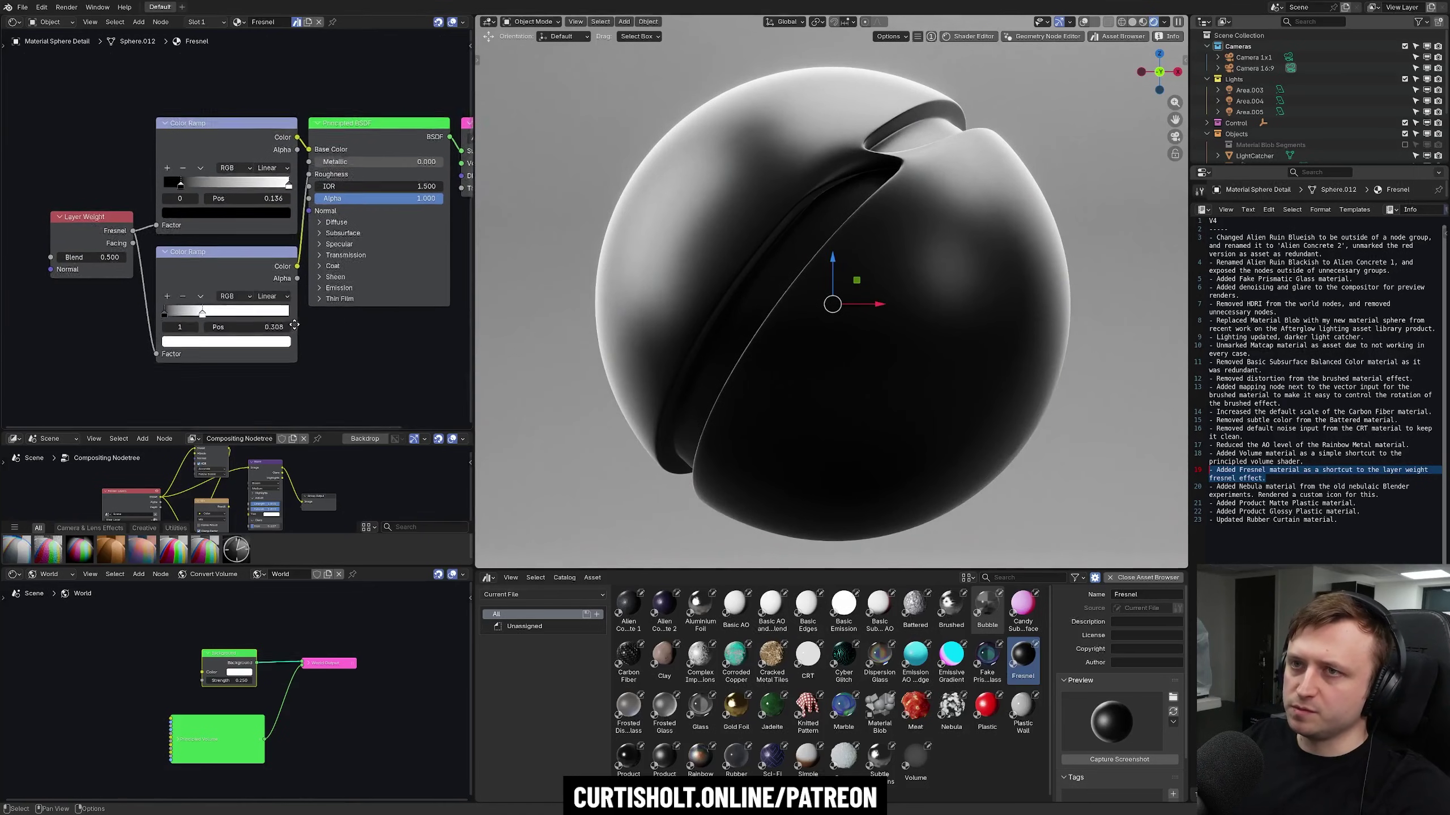
drag(147, 198, 185, 200)
key(ctrl+z)
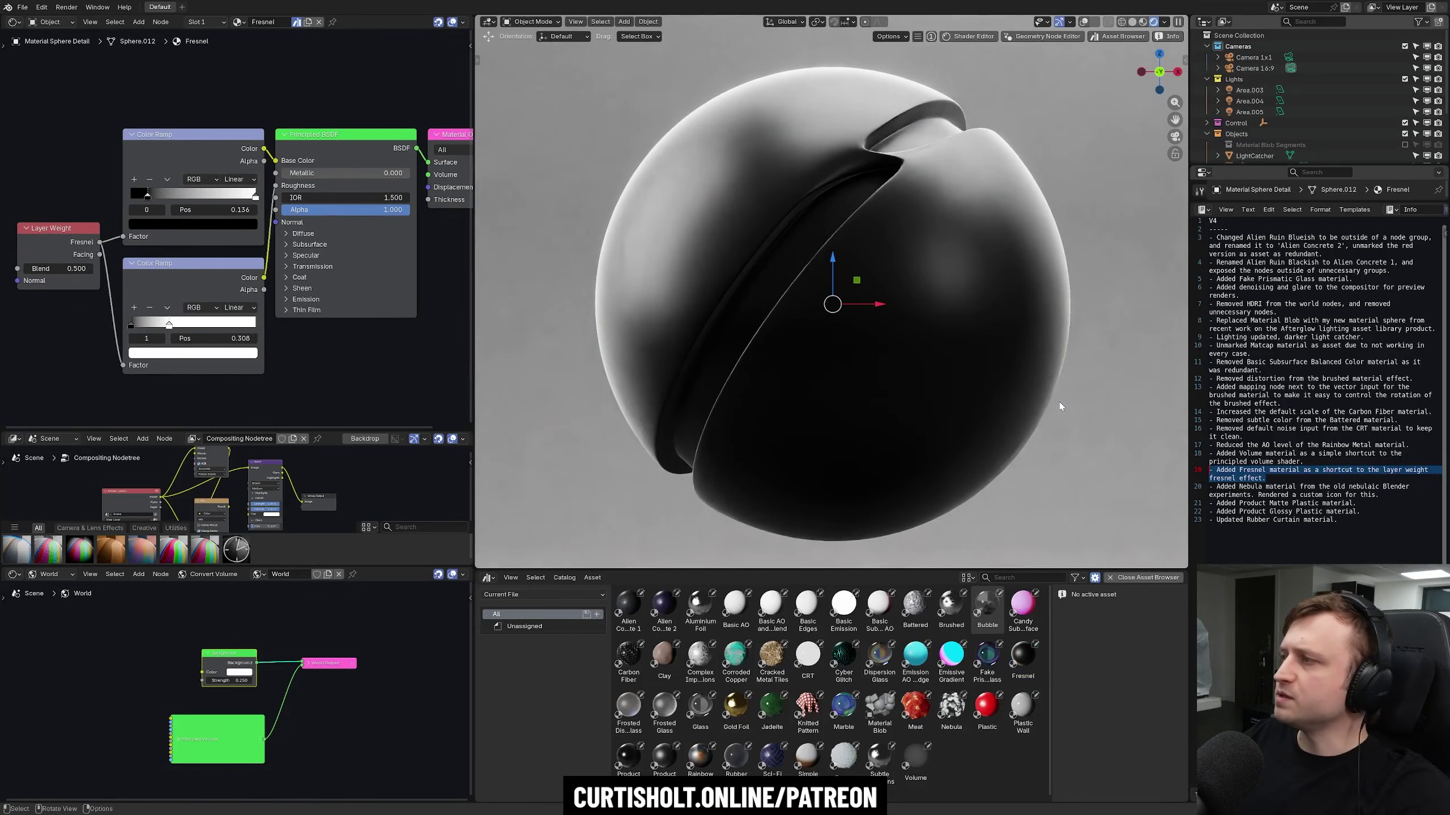
Step: Highlight the Nebula entry in the notes, apply the Nebula material to the sphere and view it through the camera
click(1265, 478)
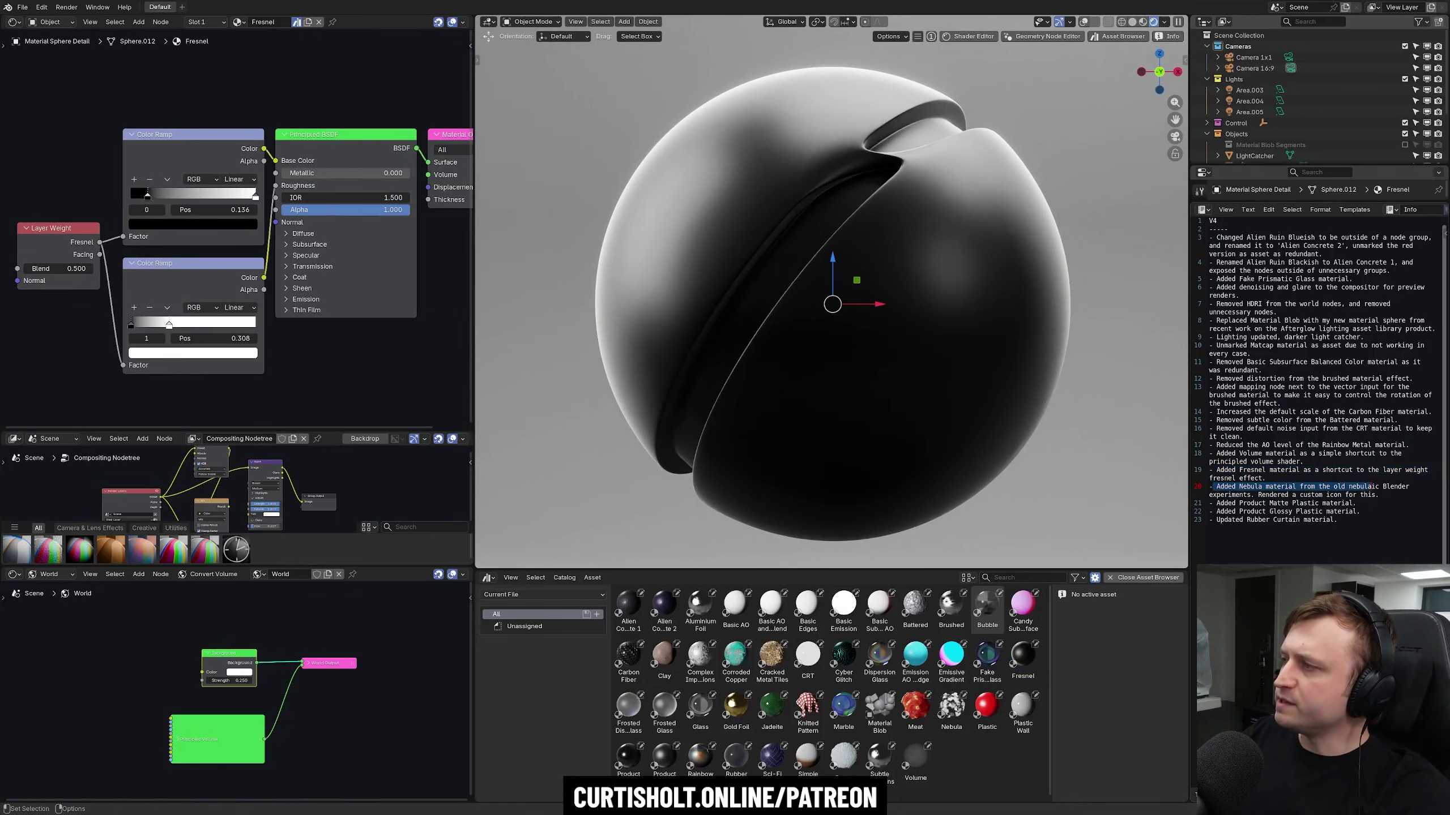
drag(1386, 495, 1243, 486)
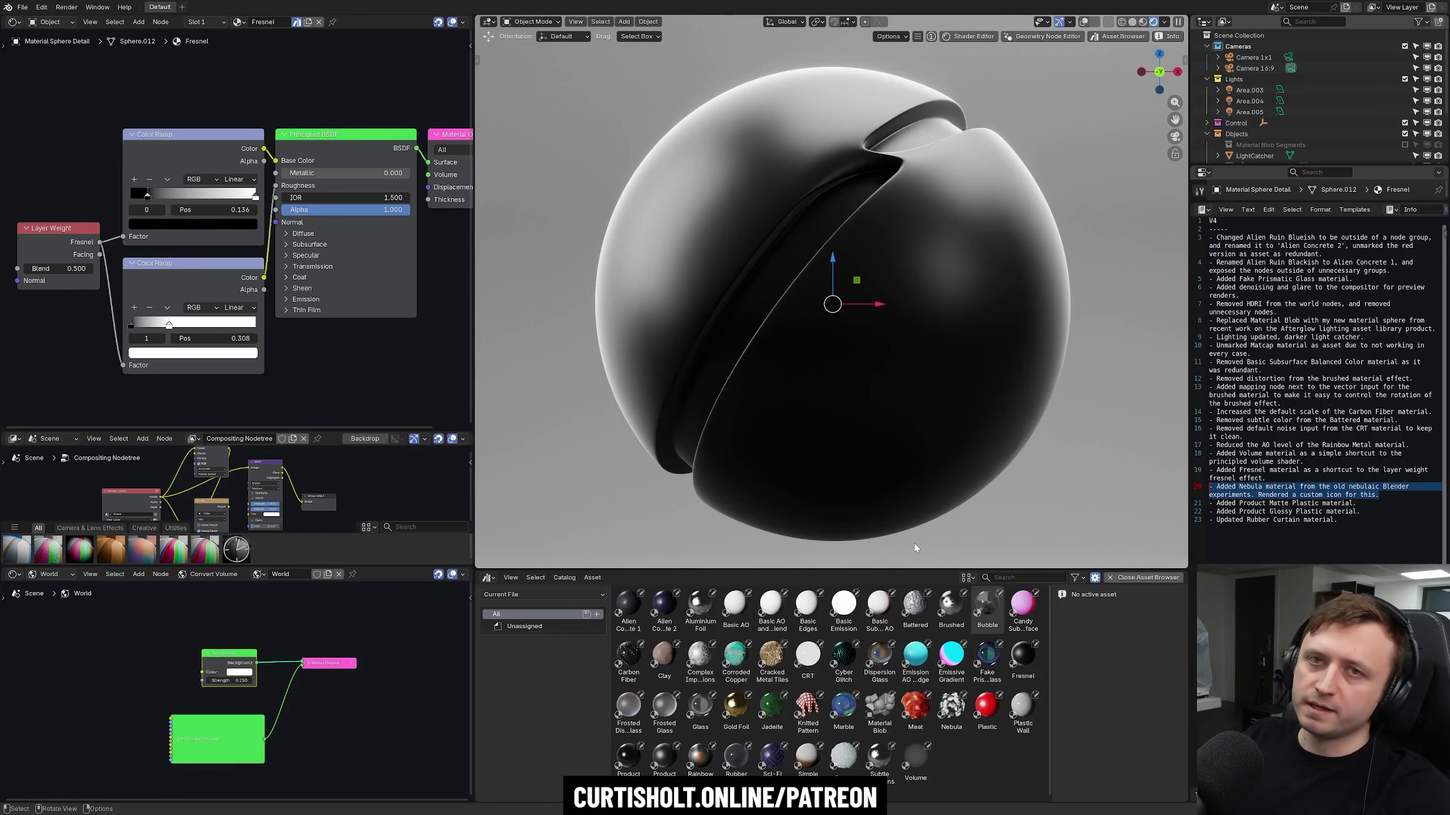
drag(952, 711, 887, 332)
key(KP_0)
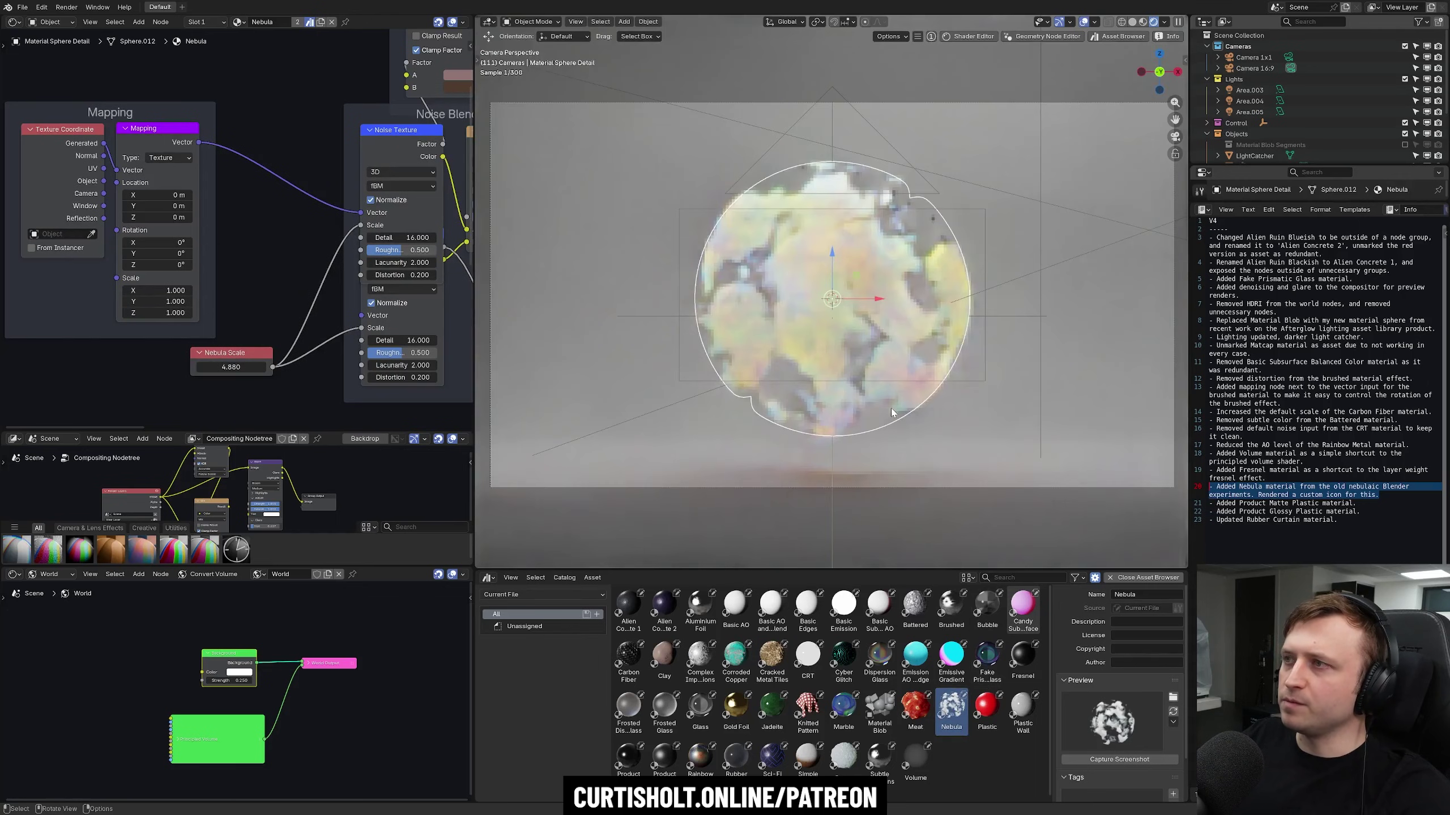
scroll(893, 413, up, 2)
Step: Enlarge the properties area to show the render settings, and look over the full Nebula node tree and the sphere
drag(1231, 201, 1231, 394)
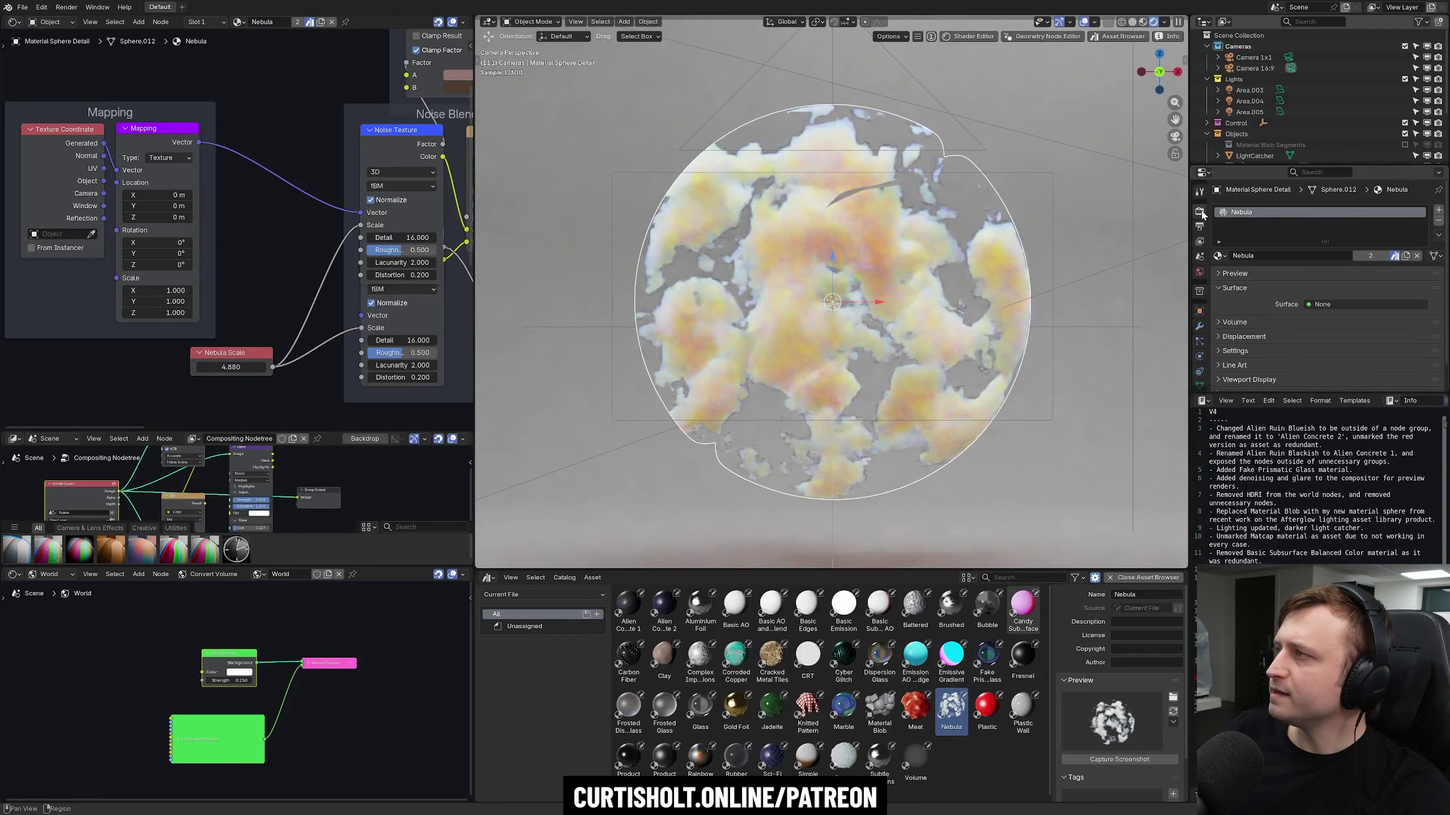
click(1199, 212)
scroll(191, 283, down, 6)
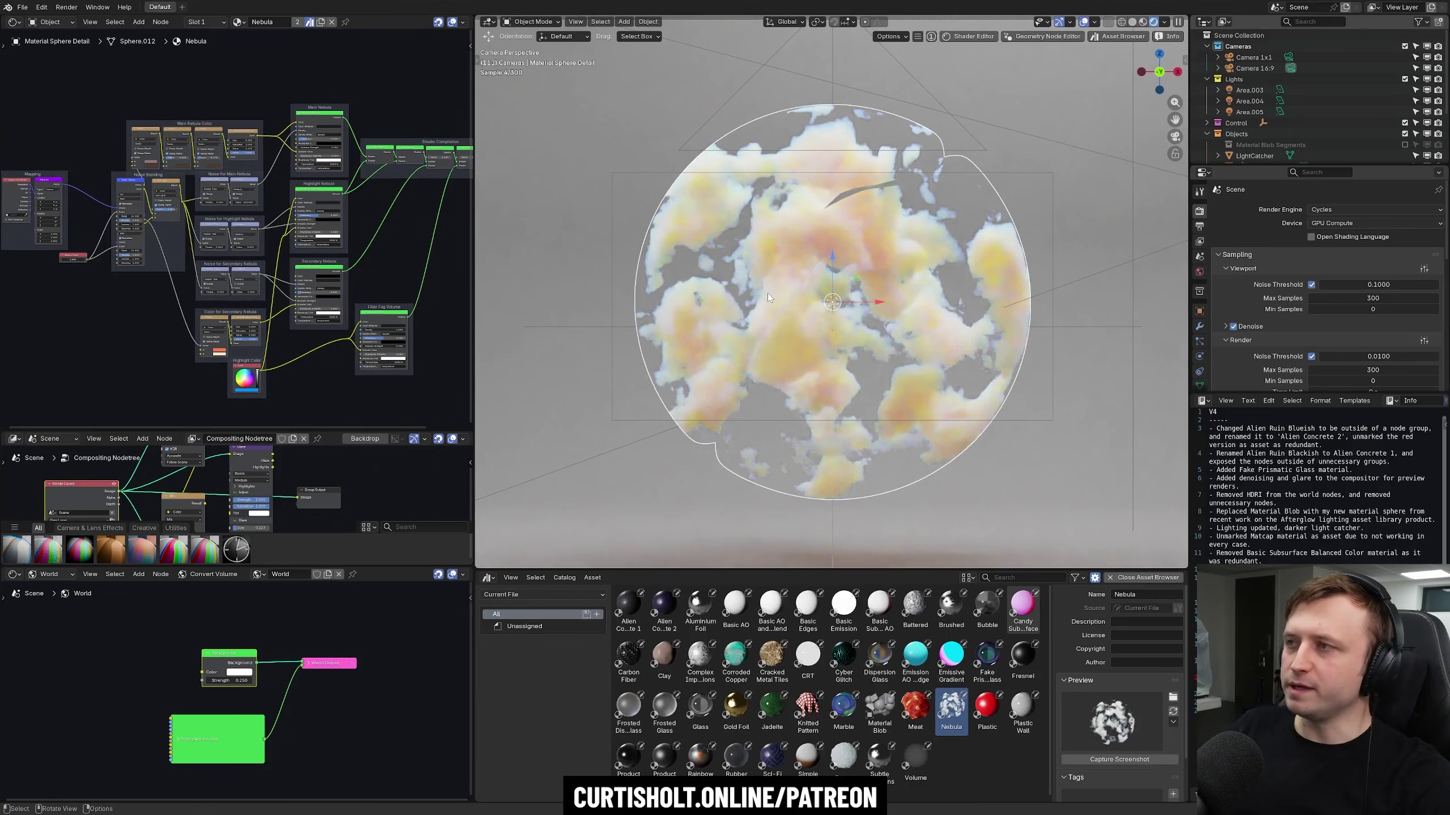
scroll(769, 296, up, 3)
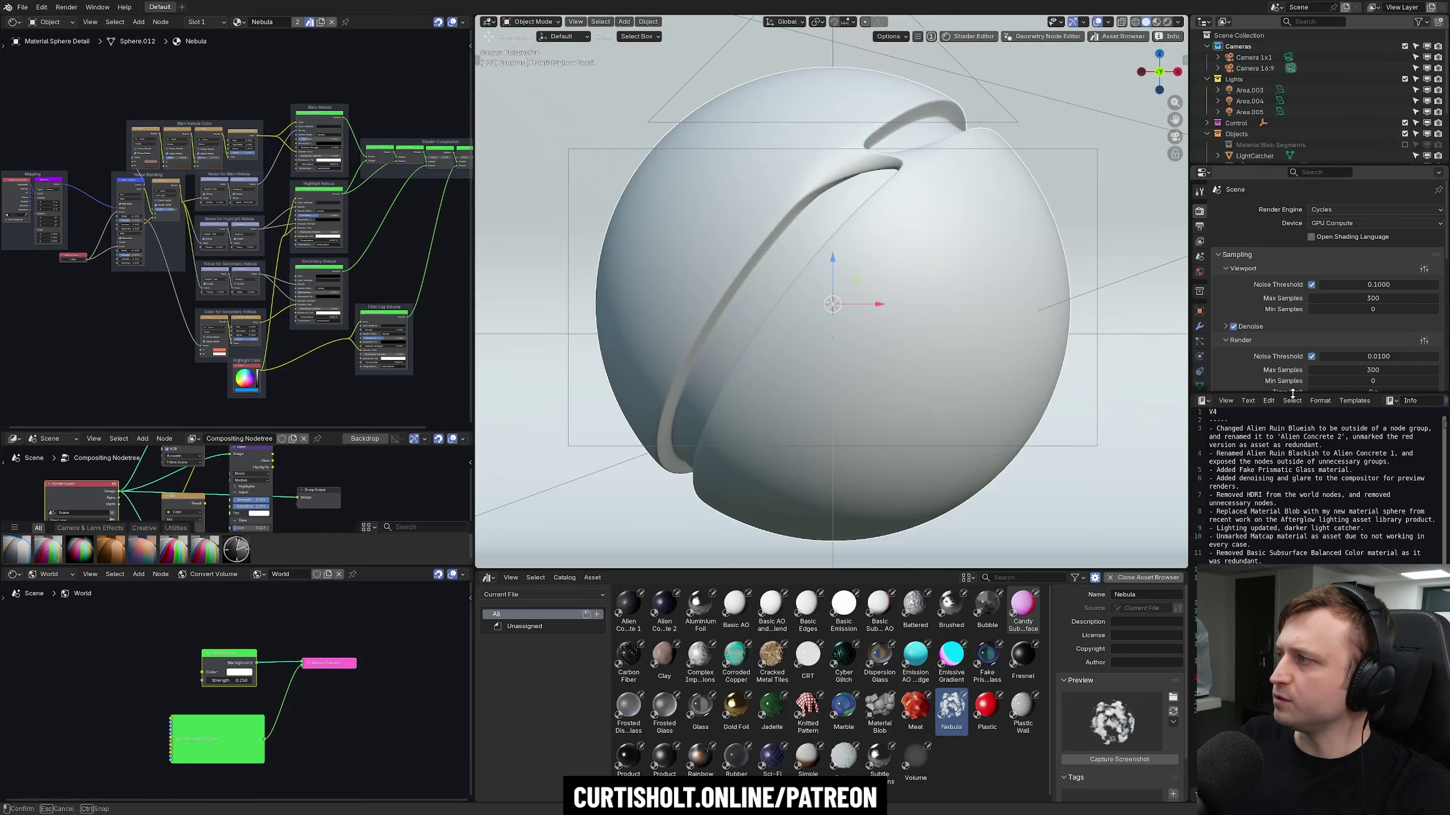
Step: Enlarge the change notes again, set the viewport to rendered shading and mark the Product Matte Plastic entry
mouse_move(1291, 393)
mouse_down()
mouse_move(1329, 149)
mouse_move(1323, 46)
mouse_up()
drag(1392, 181, 1389, 105)
key(z)
click(913, 163)
click(1266, 406)
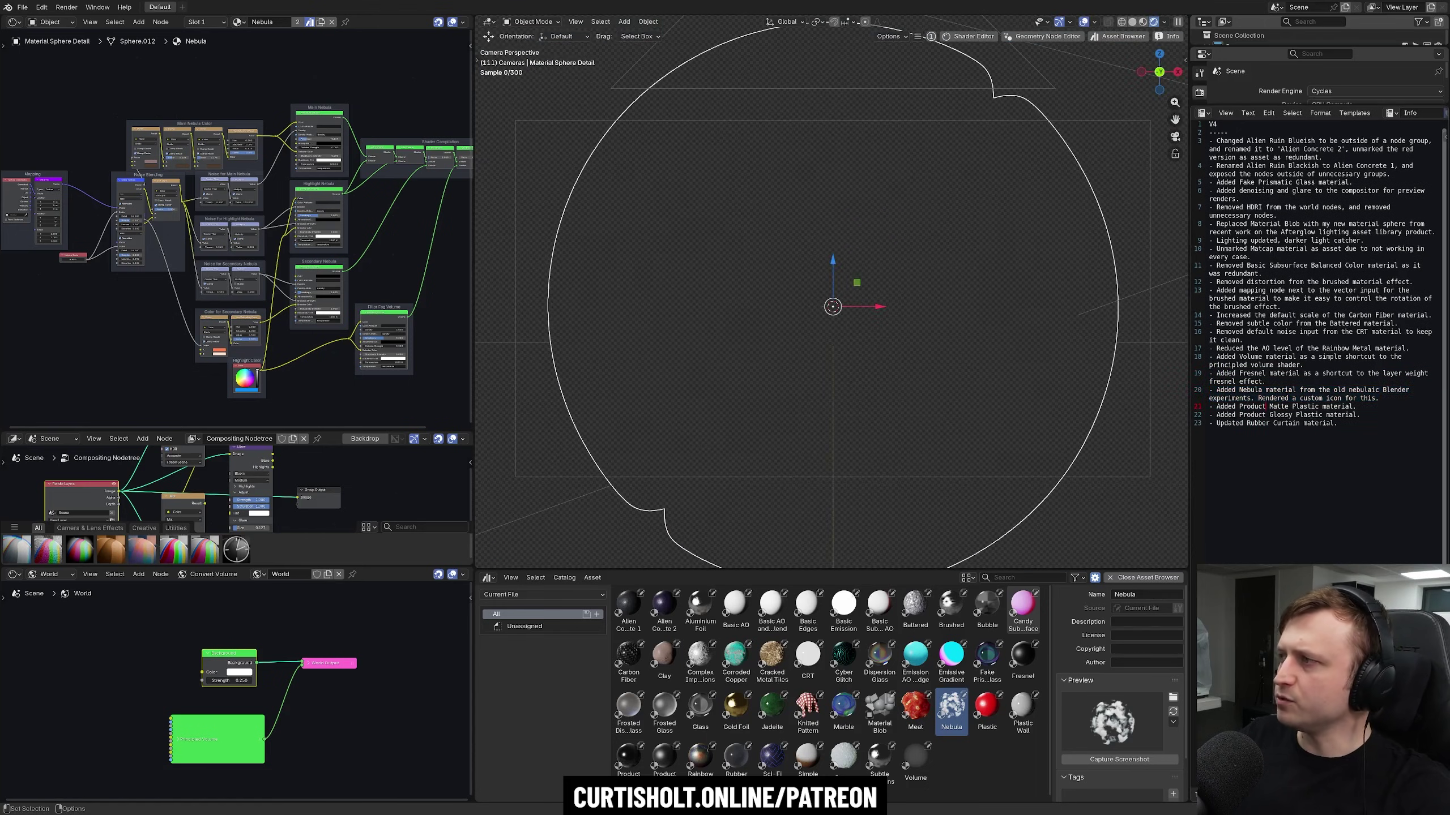
Step: Apply the Product Matte Plastic material to the sphere and examine its fine surface bumps up close
drag(664, 759, 781, 399)
scroll(784, 395, up, 5)
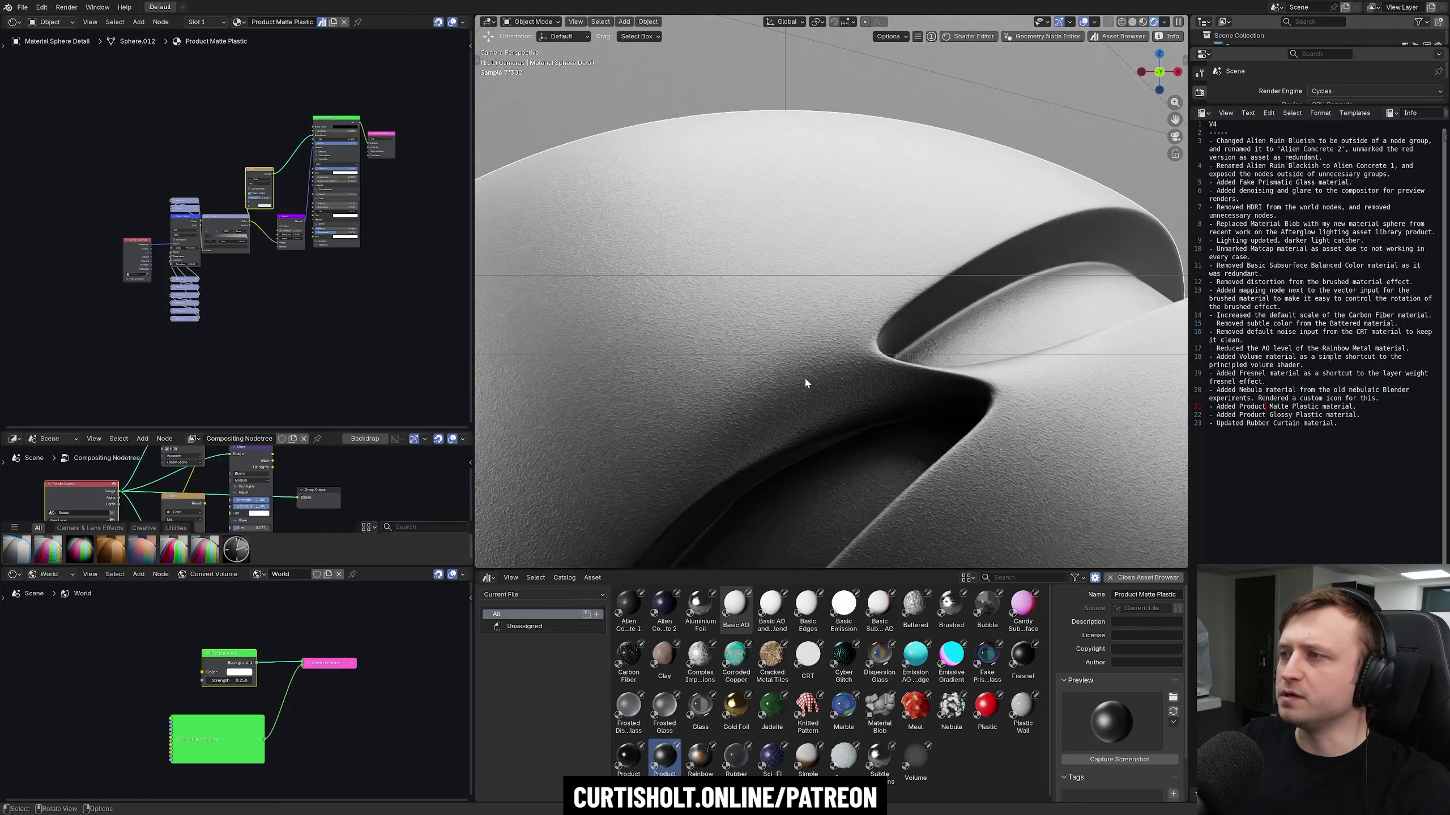
shift+middle_drag(1136, 446, 867, 365)
scroll(833, 360, up, 4)
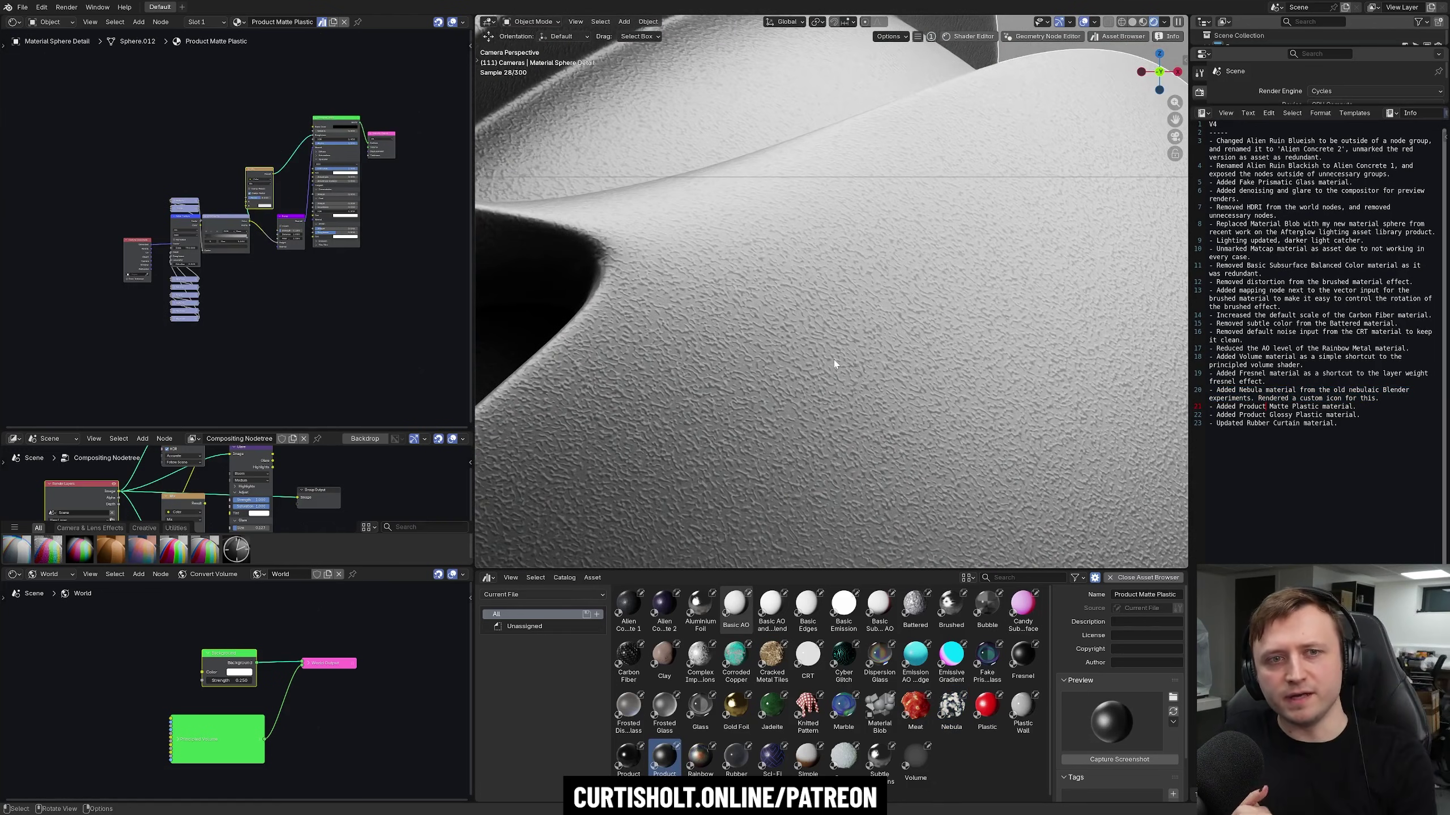
scroll(830, 400, down, 3)
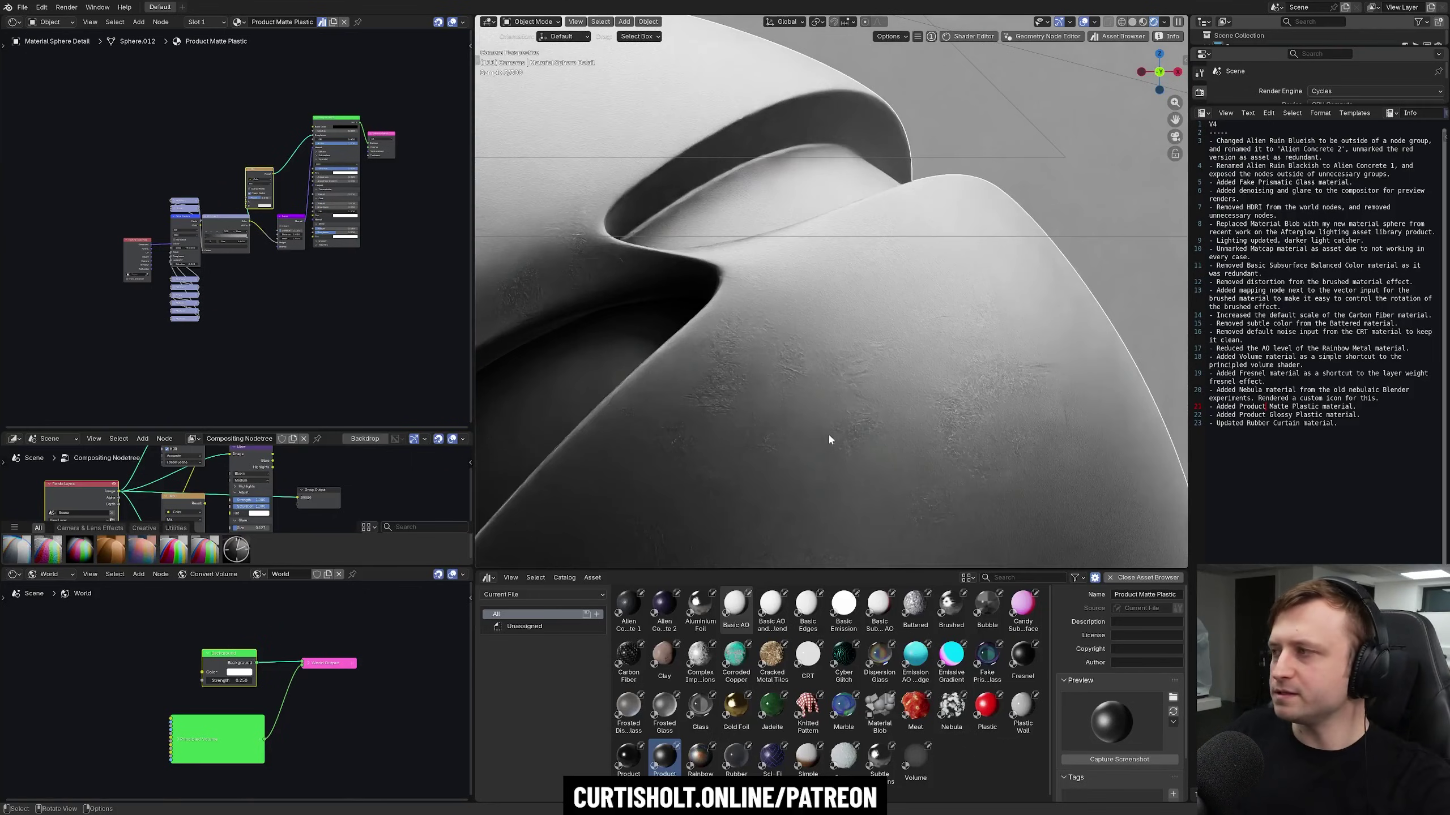
scroll(832, 399, up, 1)
Step: Apply the Product Glossy Plastic material to the sphere and examine its reflections around the groove
drag(628, 757, 872, 208)
middle_drag(859, 229, 856, 368)
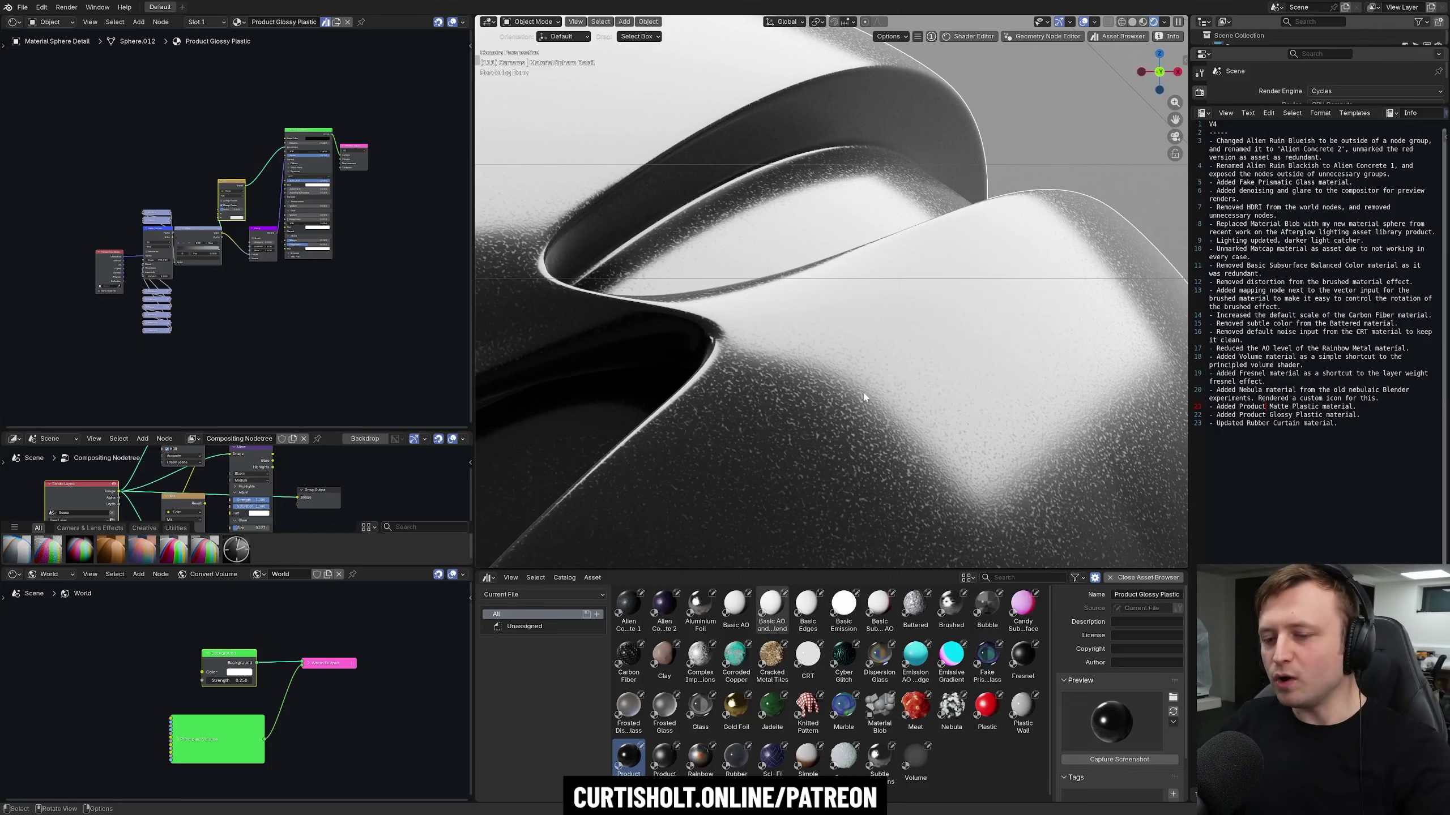
mouse_move(858, 409)
middle_down()
mouse_move(815, 453)
mouse_move(860, 424)
middle_up()
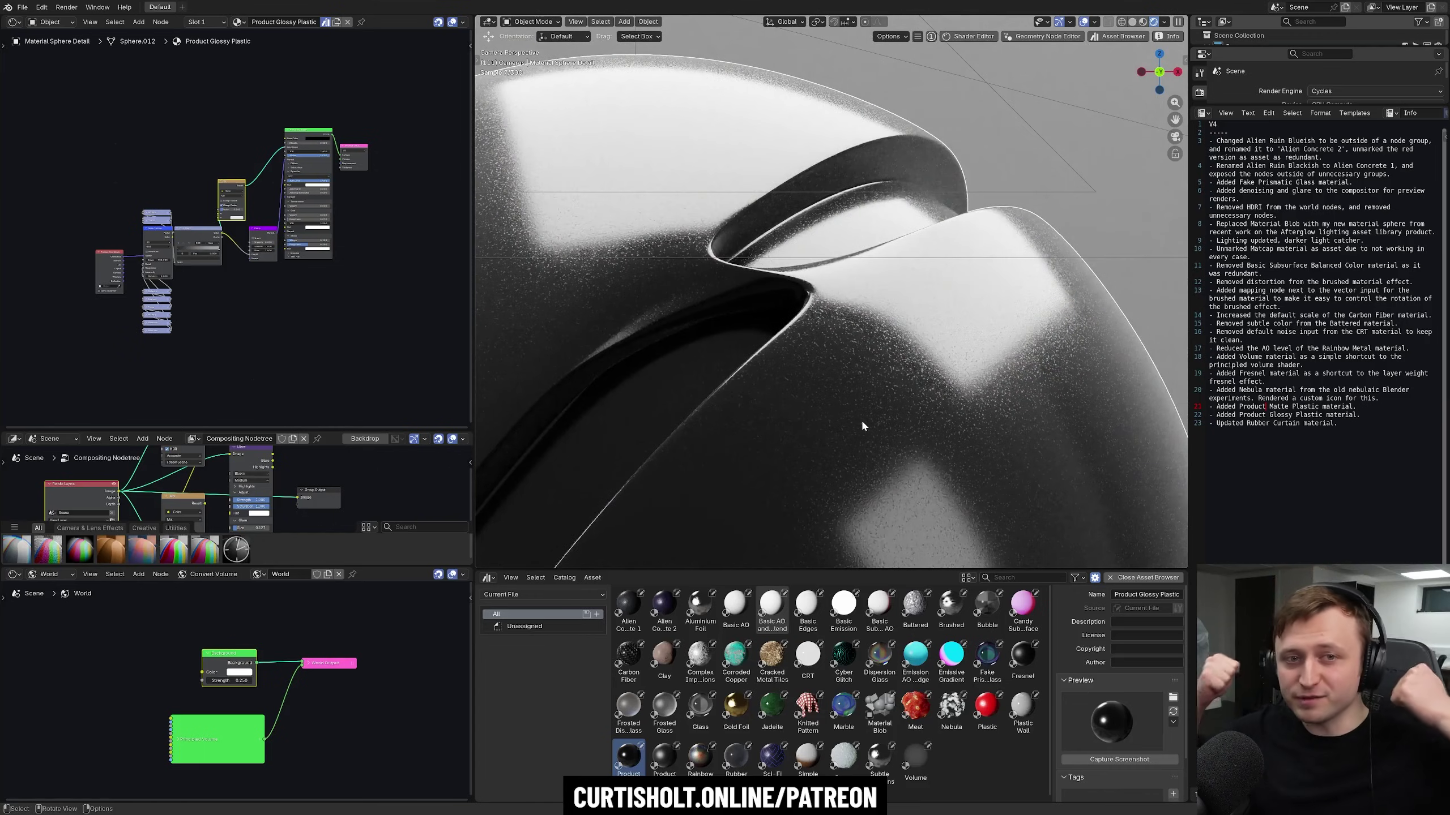